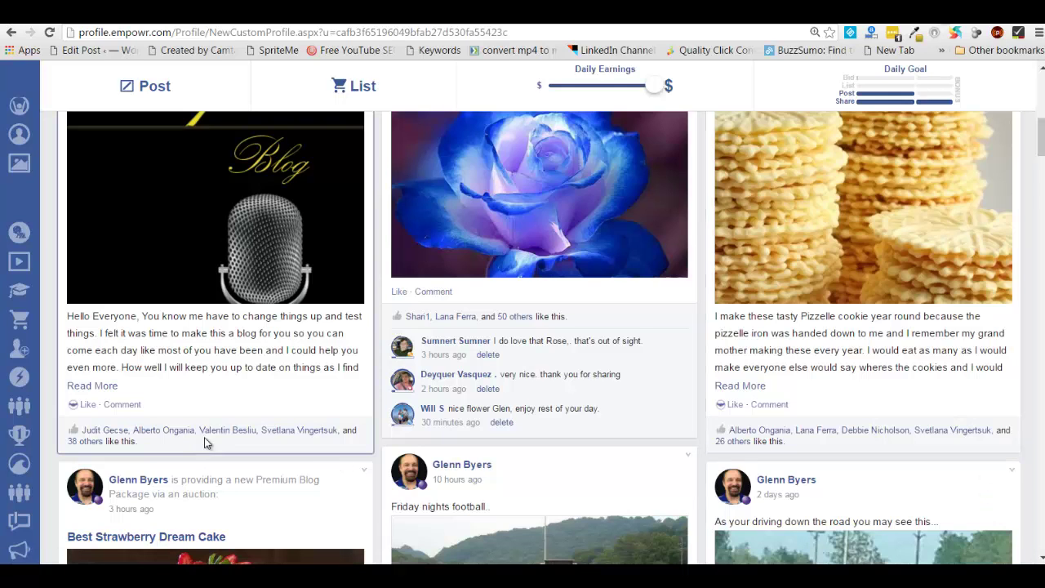
- Go to the Marketplace and bring up the My Listings page with the existing blog package listings
mouse_move(19, 377)
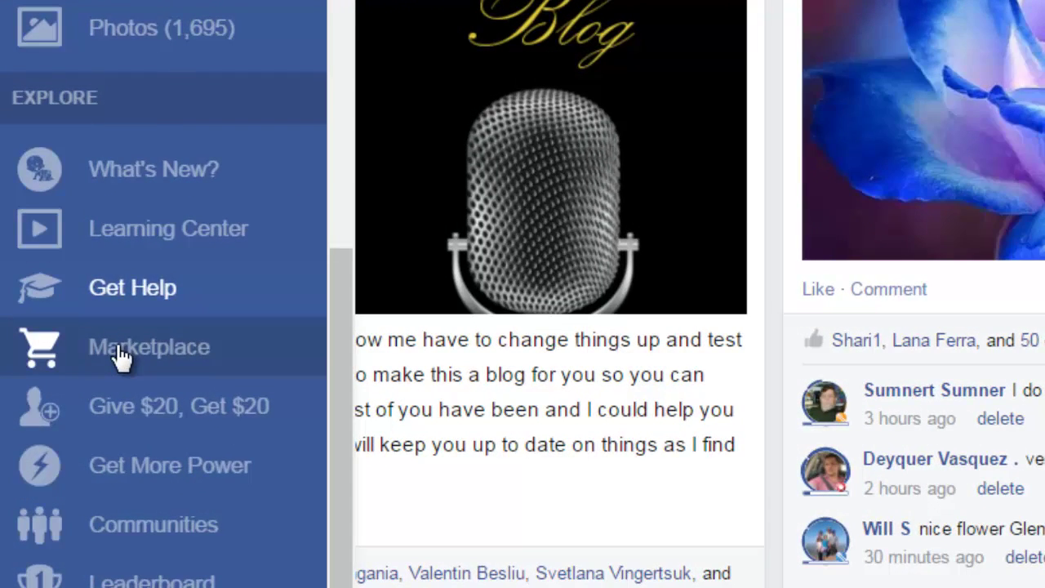
click(121, 357)
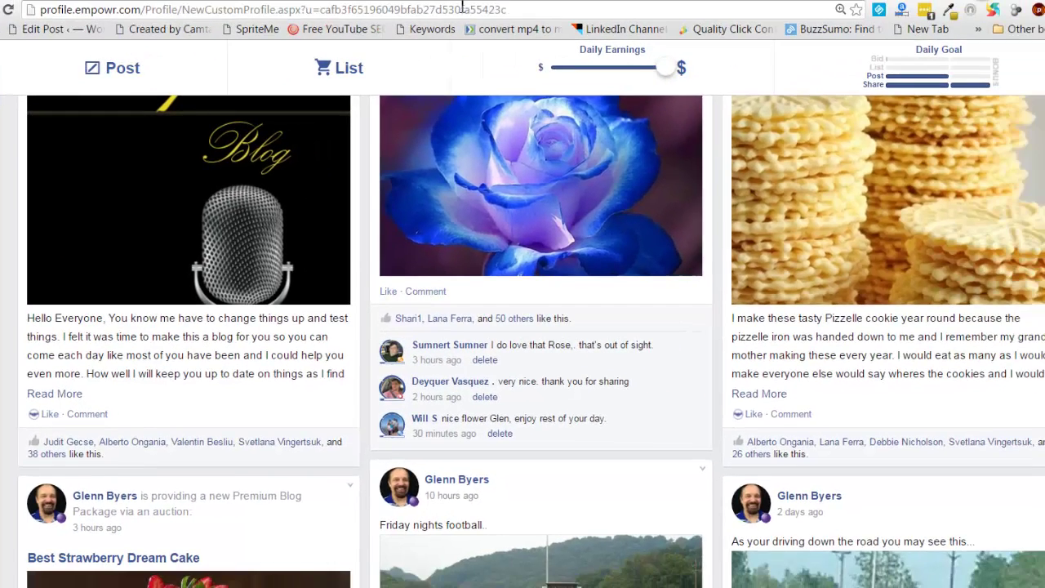
click(462, 2)
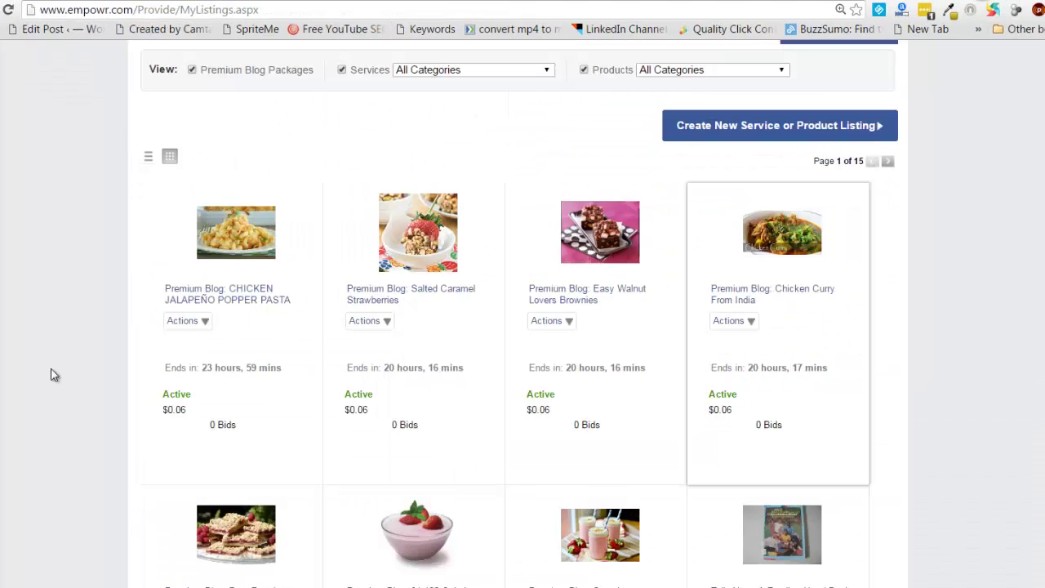
- Start a new marketplace listing and choose blogs as what to sell
mouse_move(8, 506)
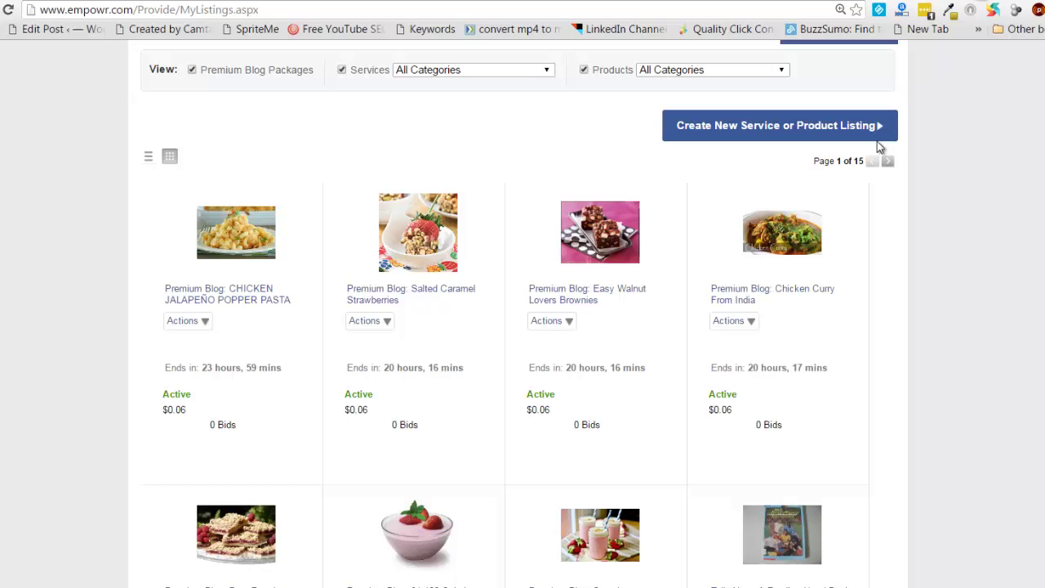
click(789, 144)
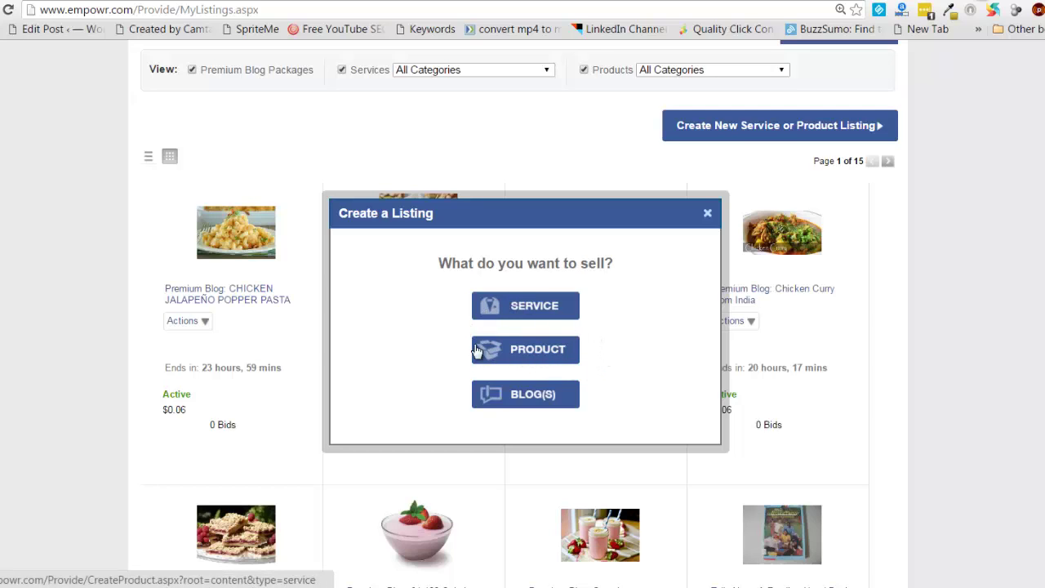
click(522, 396)
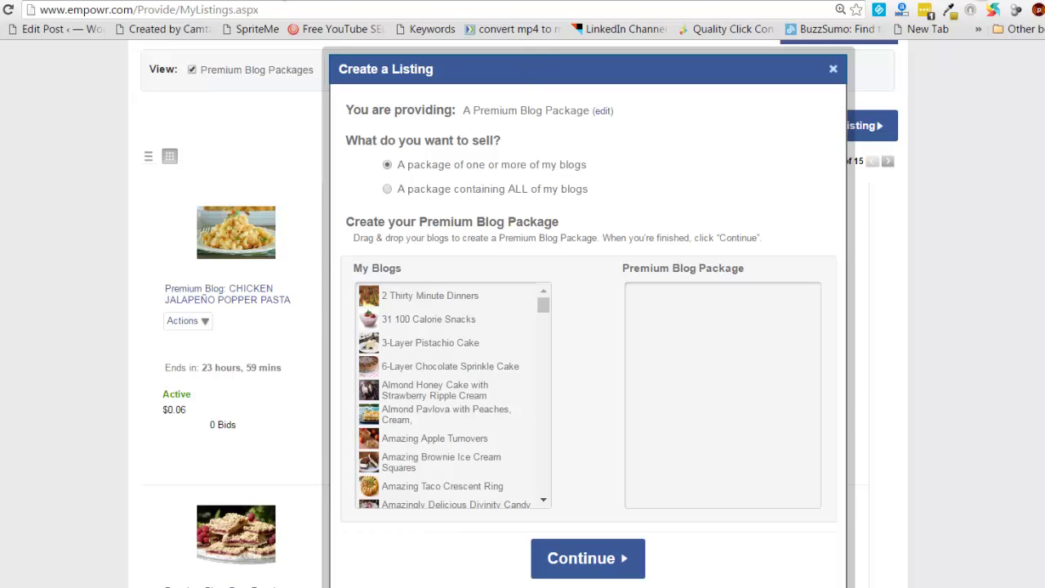
- Add the blog "Almond Pavlova with Peaches, Cream," to the Premium Blog Package and continue to the listing details
click(372, 417)
click(589, 387)
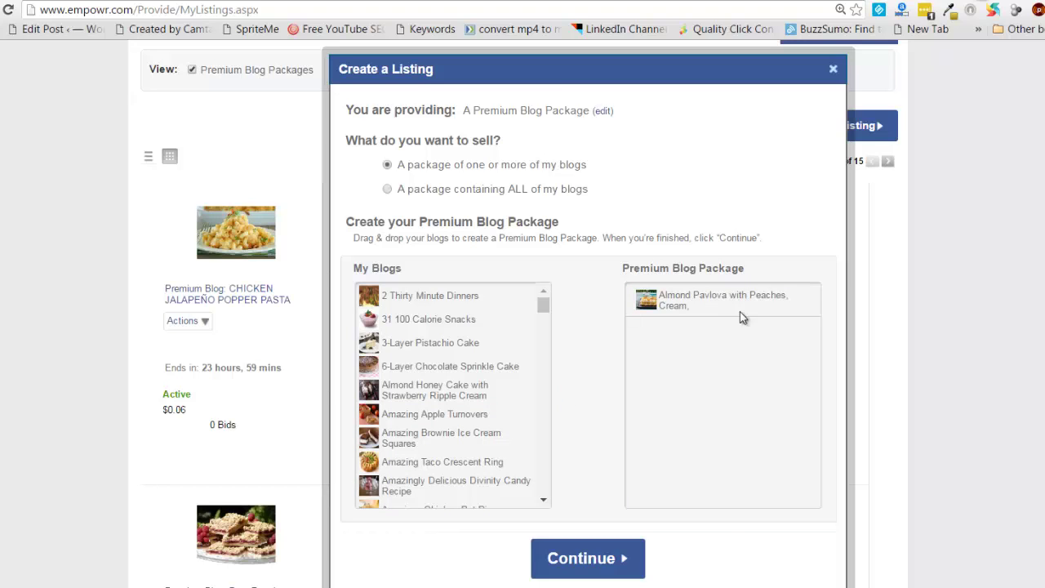
click(599, 560)
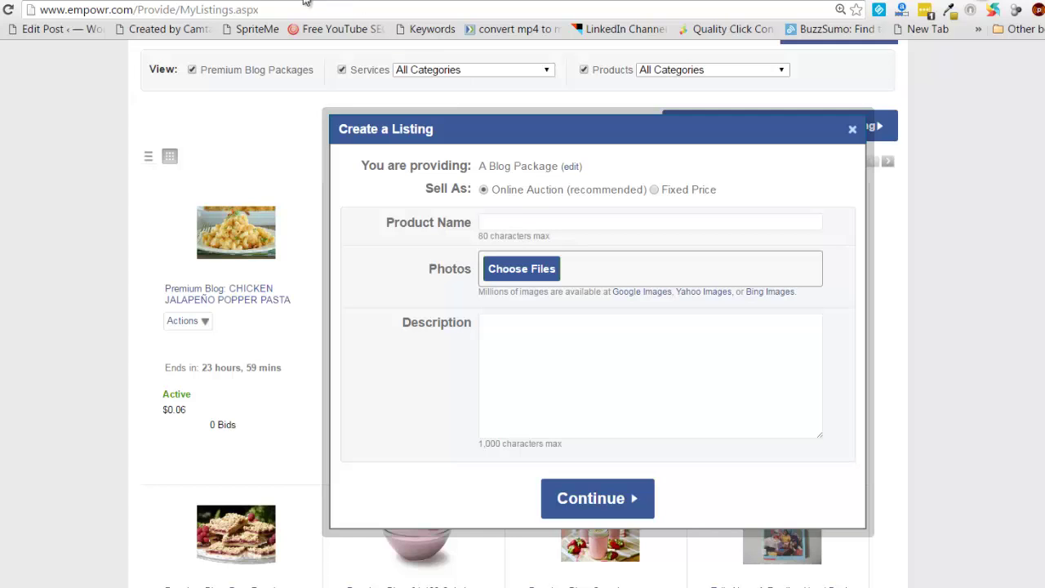
- Switch to the Almond Pavlova blog in the blog editor and copy its post title "Peaches & Cream Delight"
click(233, 1)
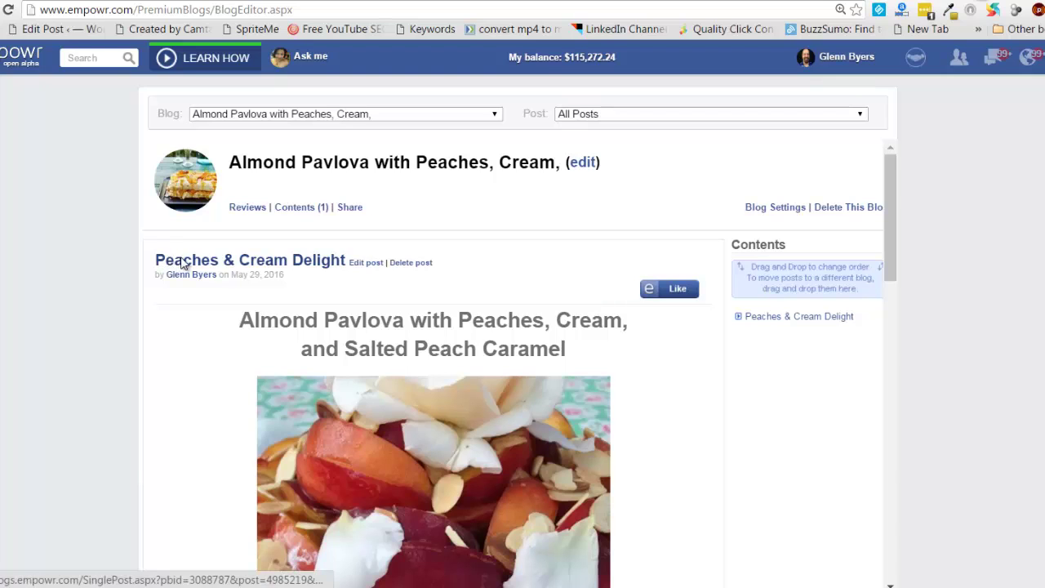
drag(174, 262, 155, 265)
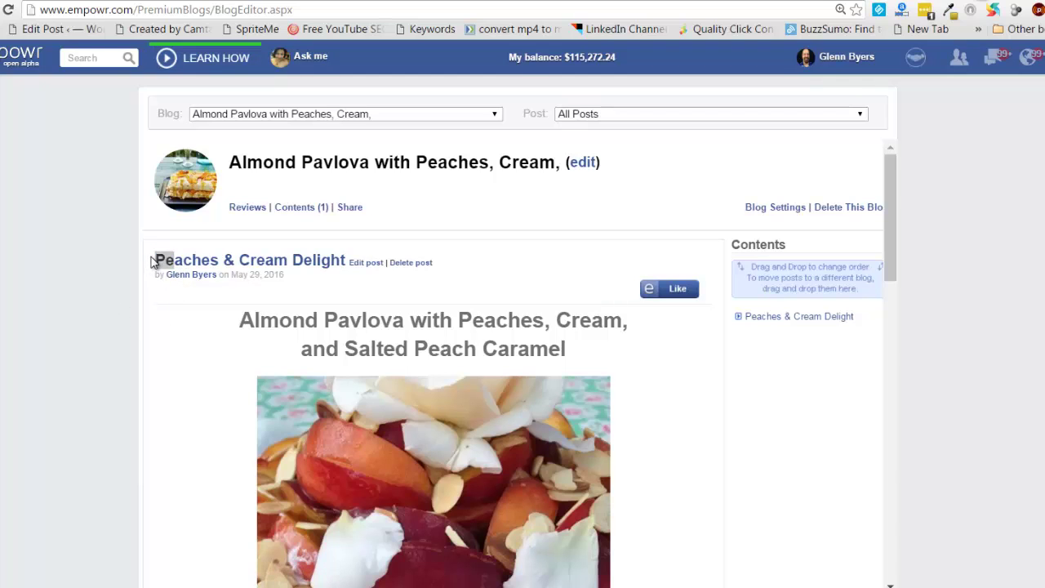
drag(160, 261, 301, 287)
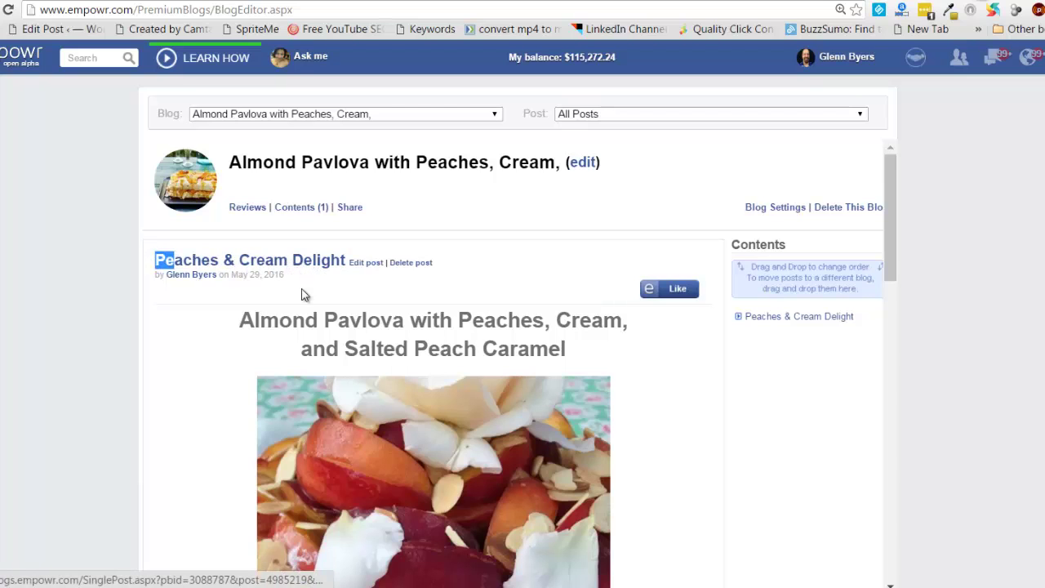
click(344, 265)
drag(349, 259, 156, 259)
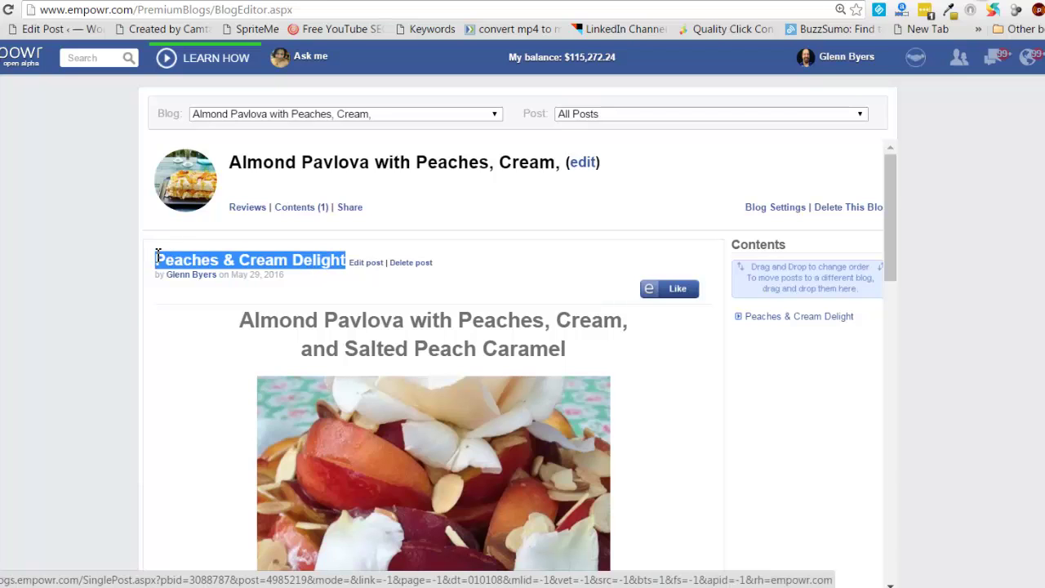
right_click(194, 260)
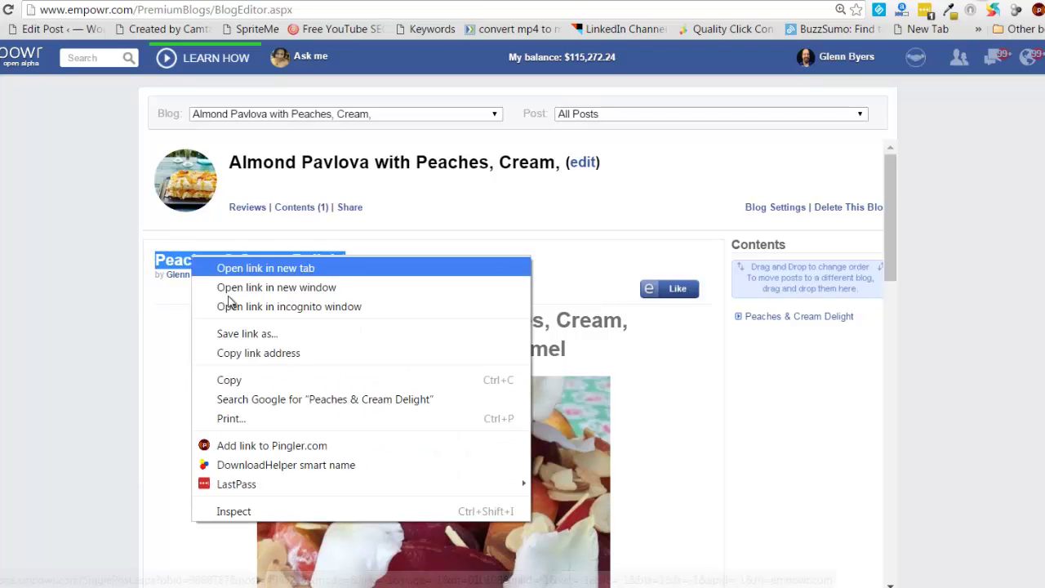
click(247, 377)
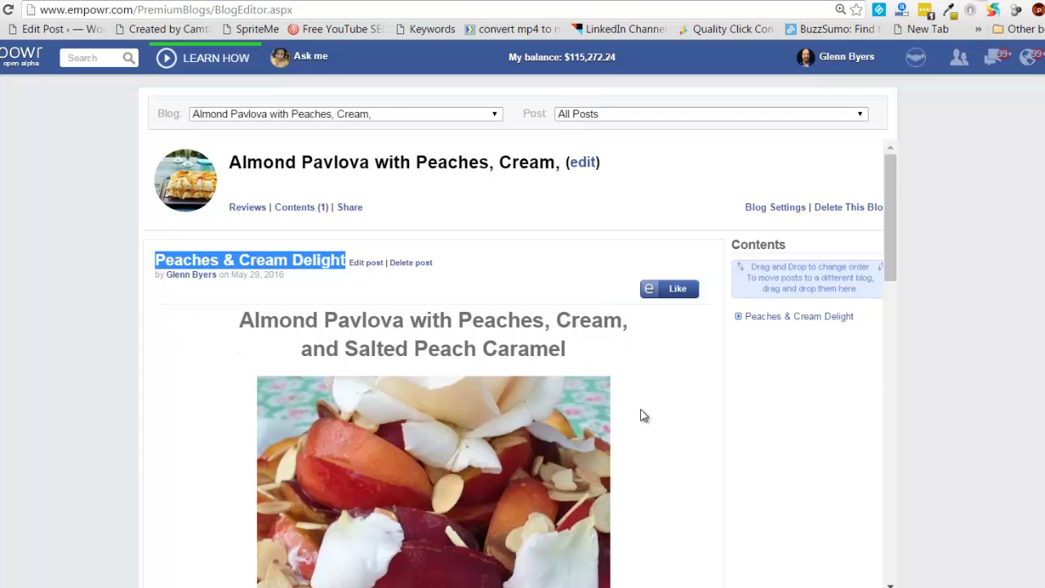
- Return to the new listing and paste the copied post title as its product name
scroll(642, 416, down, 5)
scroll(642, 415, down, 10)
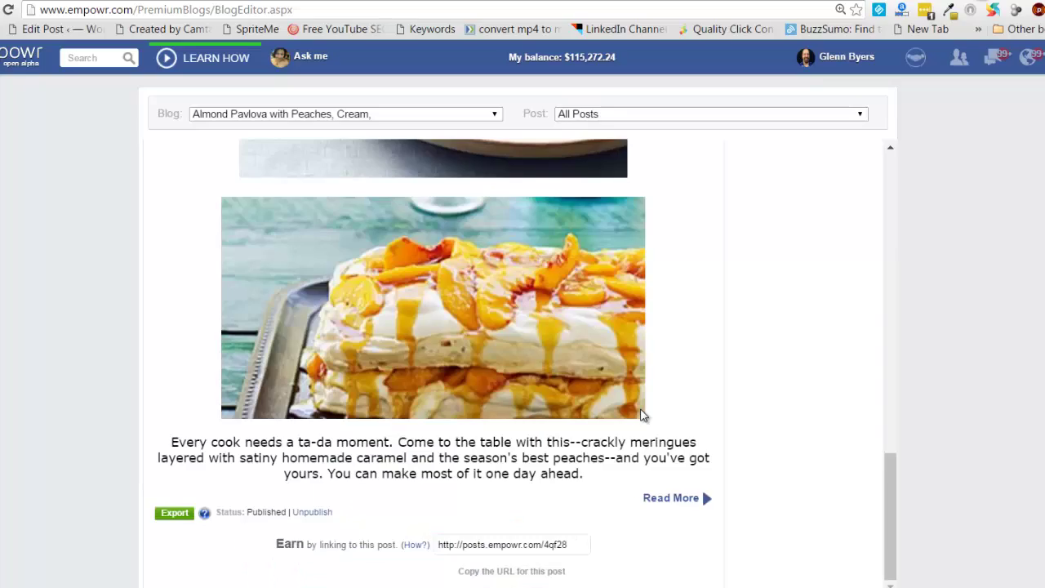
scroll(619, 332, down, 2)
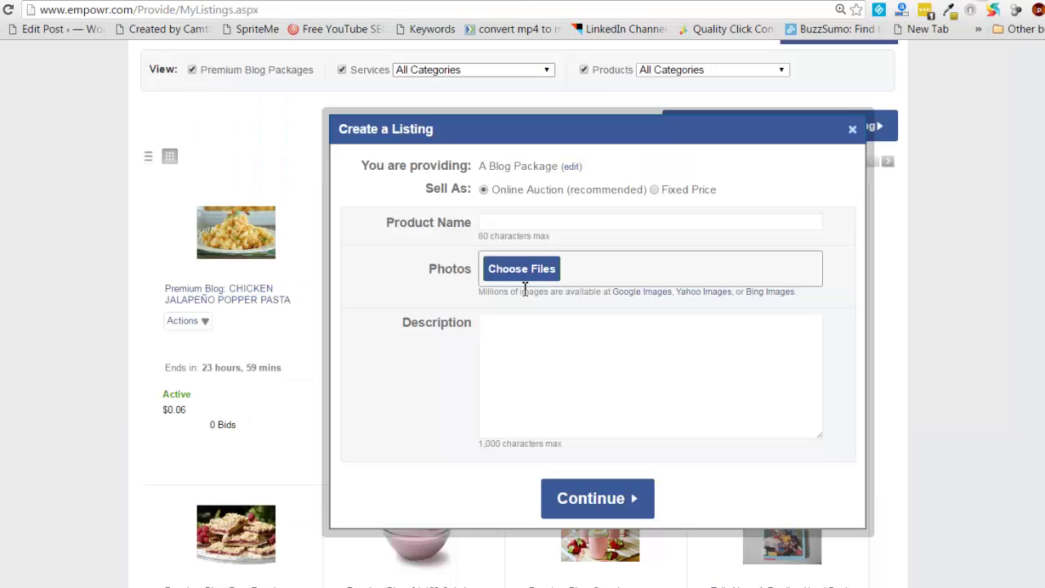
right_click(505, 220)
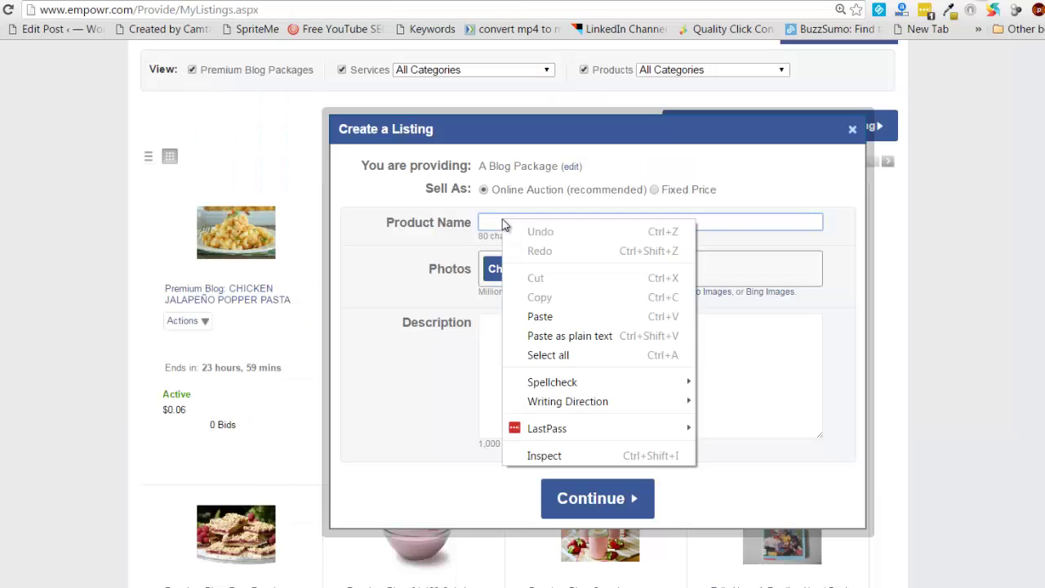
click(520, 313)
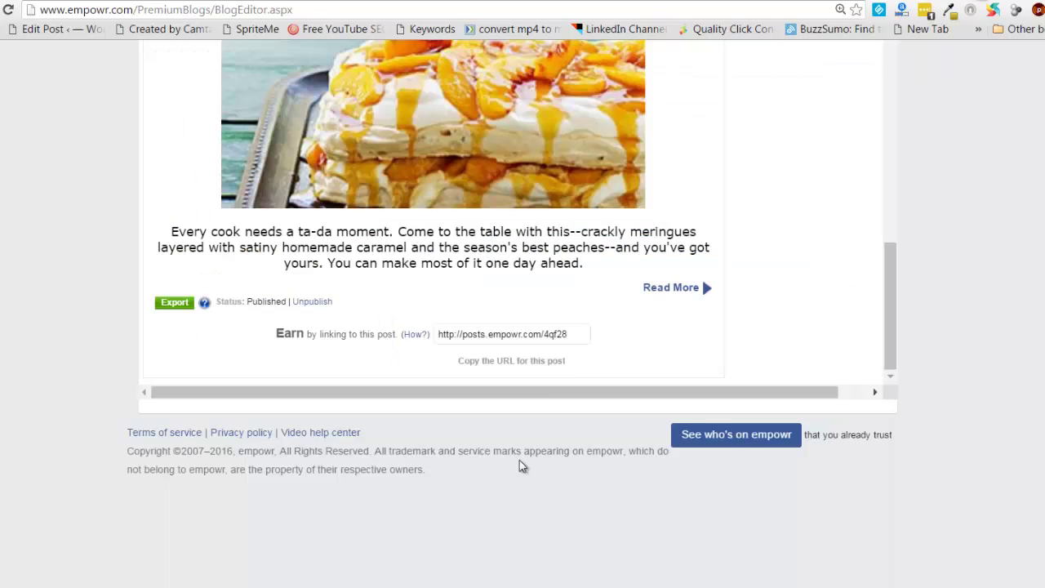
- Copy the blog post's introductory paragraph starting "Every cook needs a ta-da moment" and paste it as the listing's description
drag(609, 263, 169, 231)
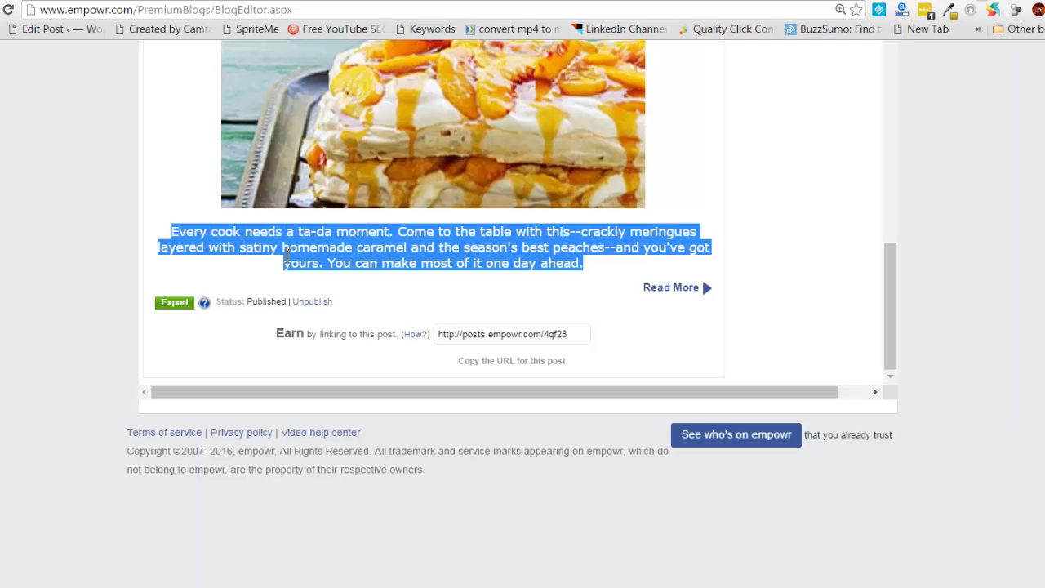
right_click(324, 242)
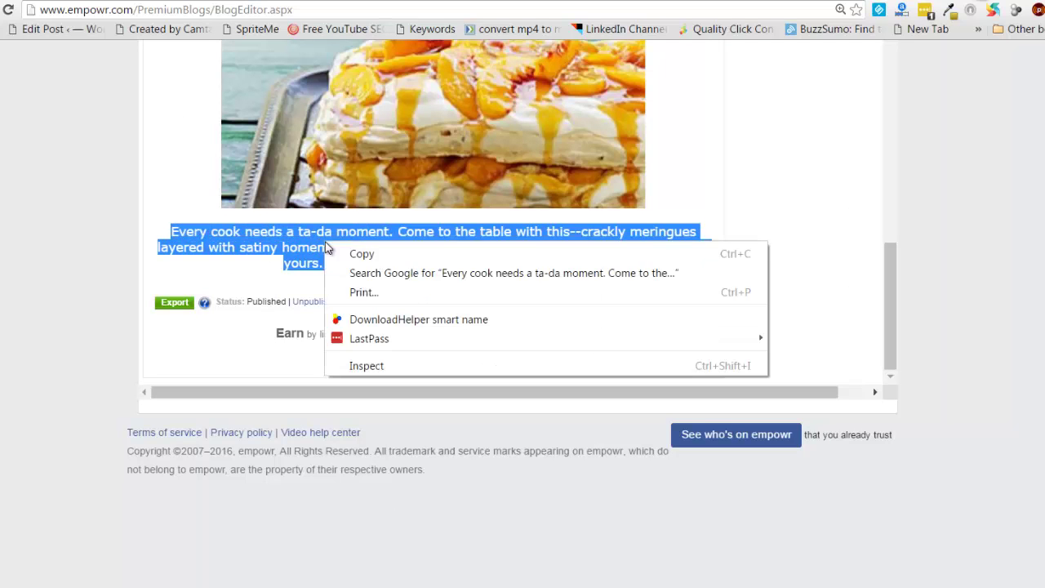
click(387, 261)
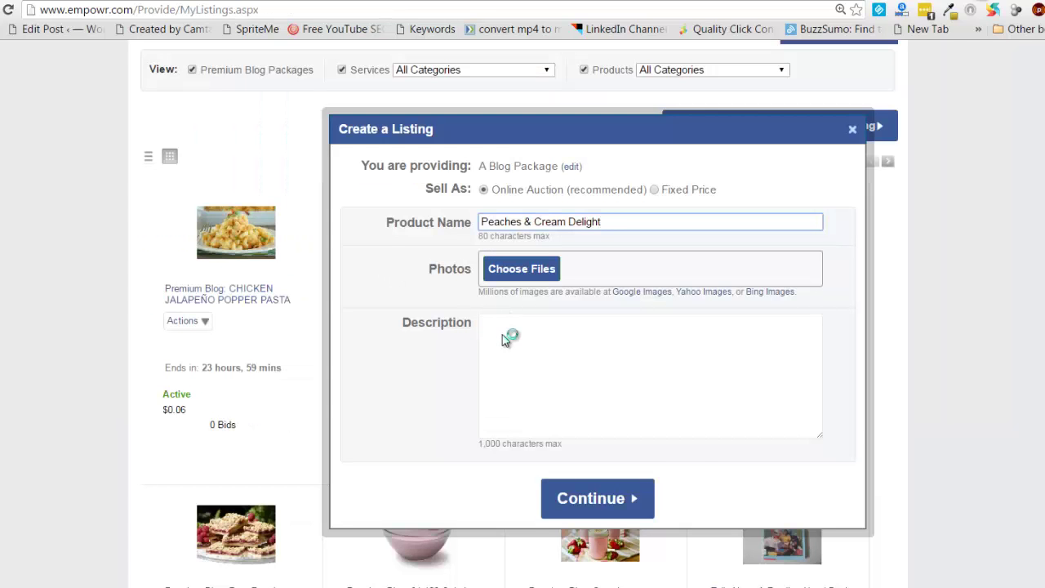
right_click(503, 335)
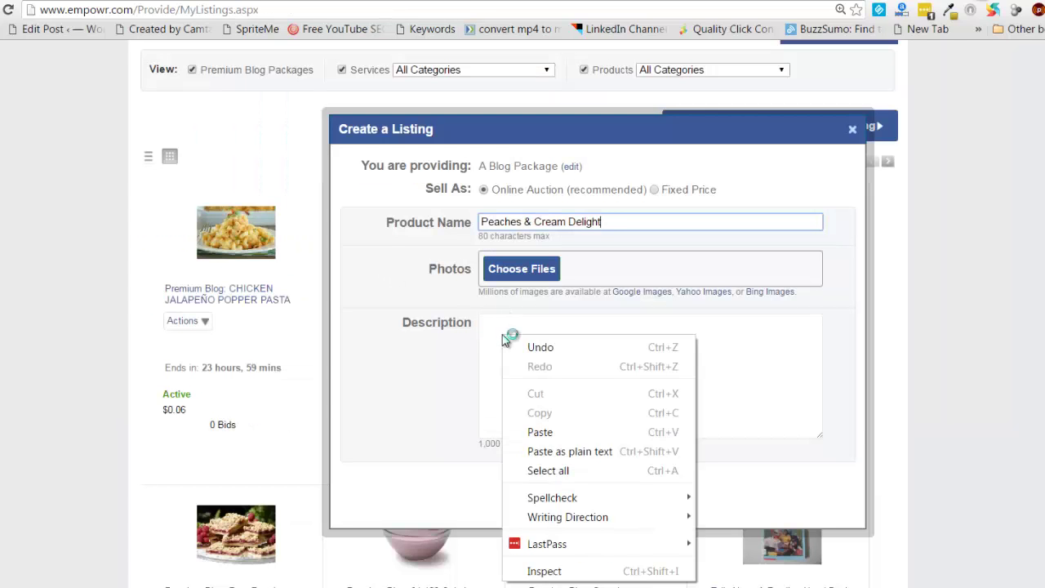
click(541, 432)
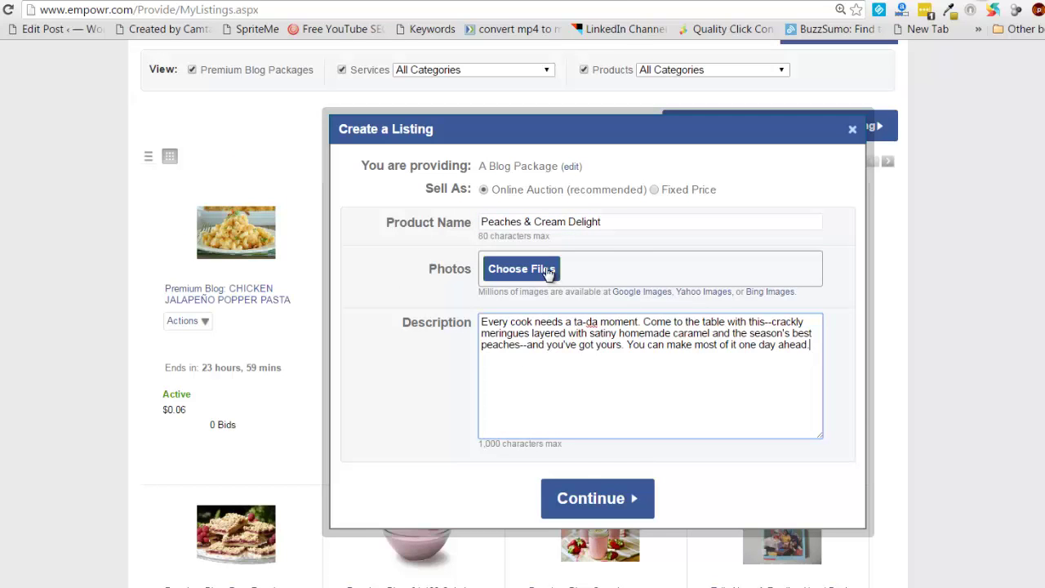
- Start adding photos to the listing, widen the upload window and browse to the recipe pic folder
click(521, 270)
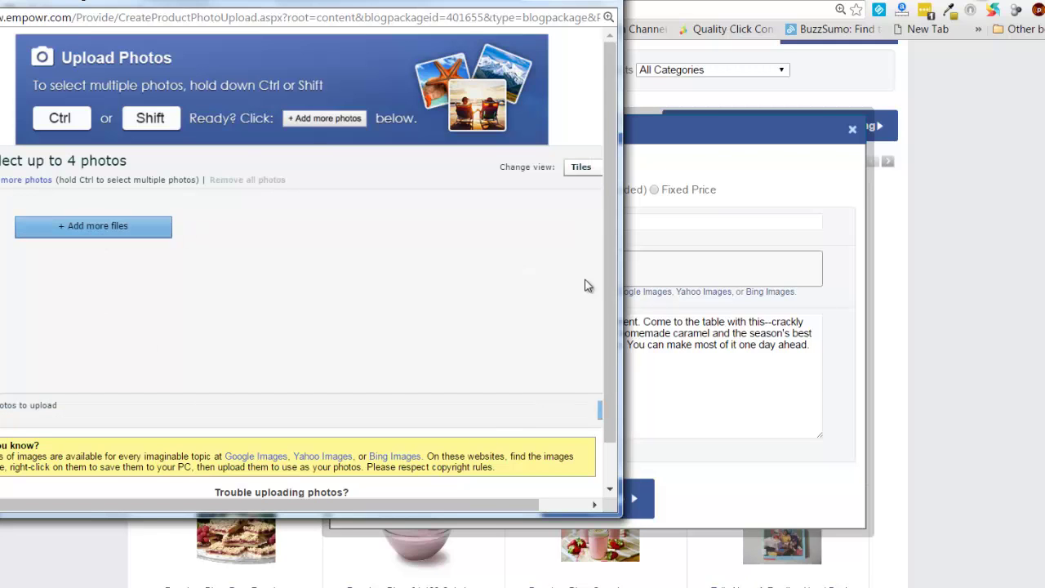
drag(619, 279, 779, 295)
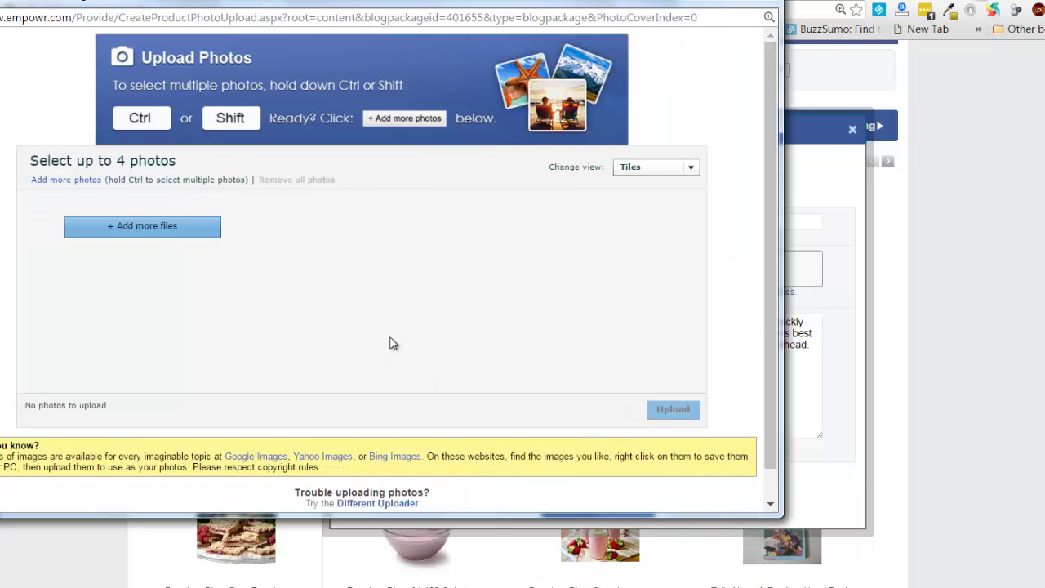
click(136, 229)
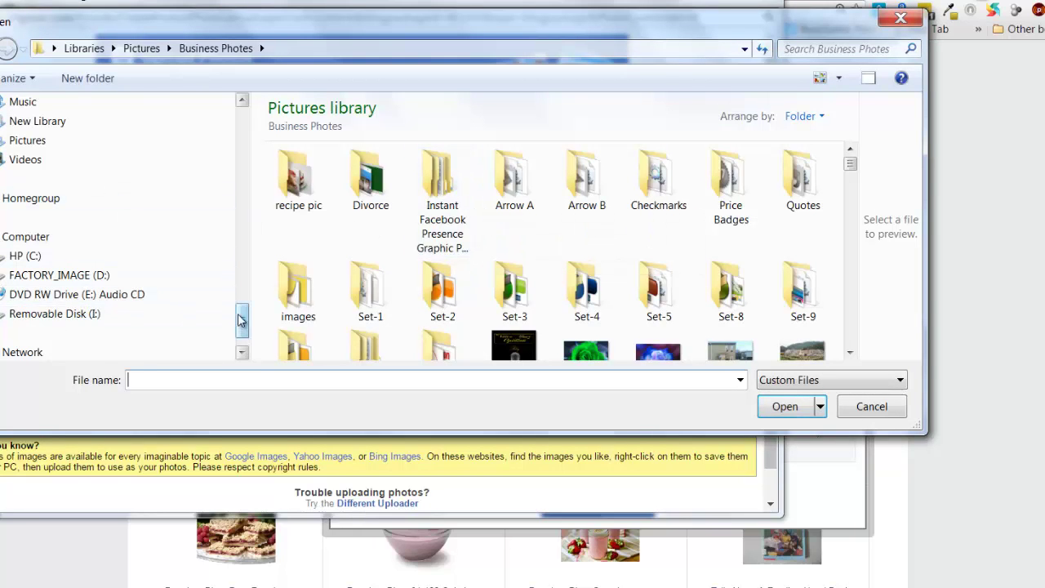
drag(242, 324, 242, 275)
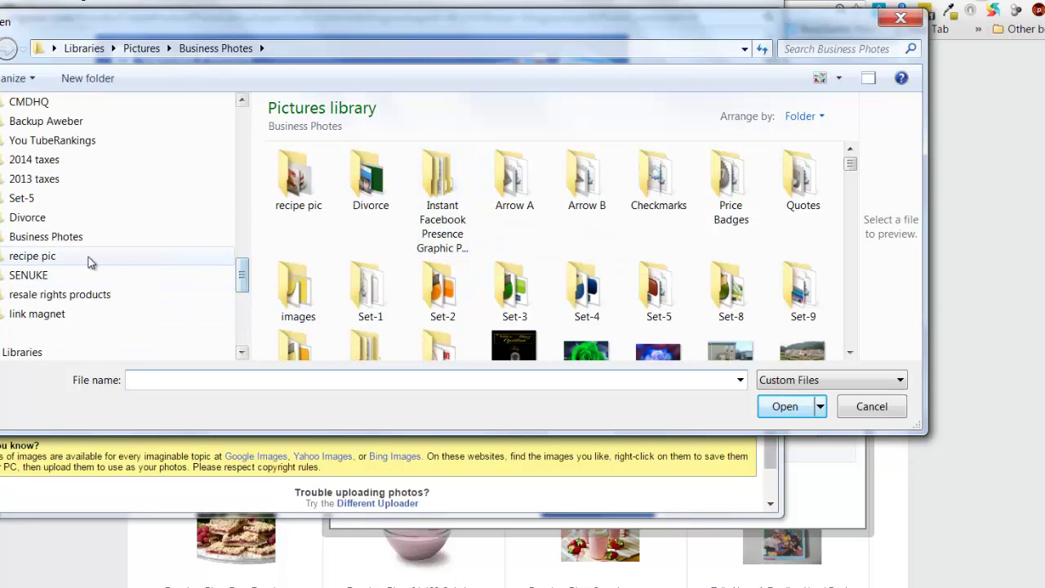
click(90, 258)
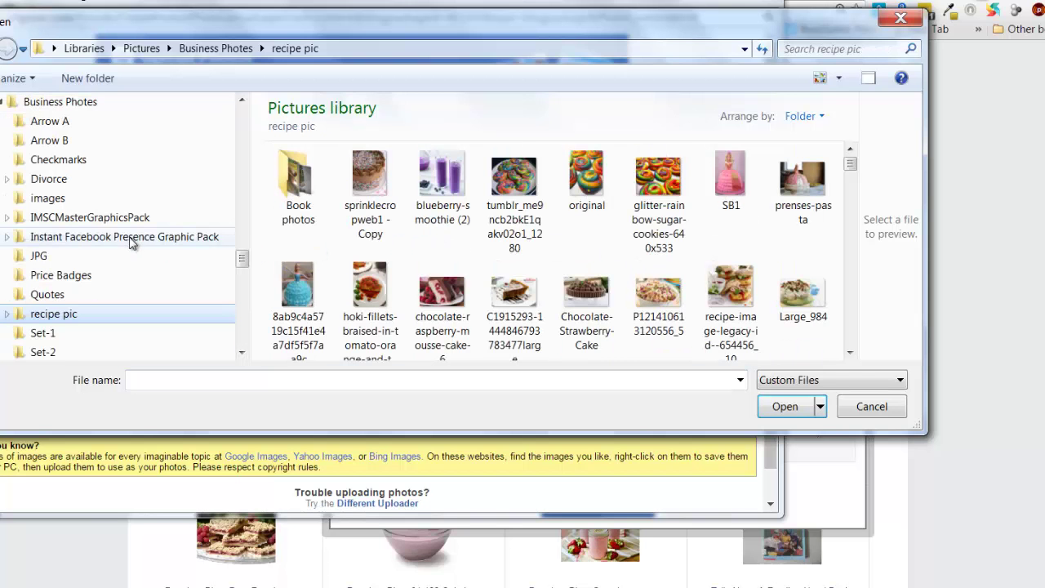
- Find the almond-pavlova-peaches-cream photo in the recipe pic folder and upload it to the listing
scroll(604, 257, down, 3)
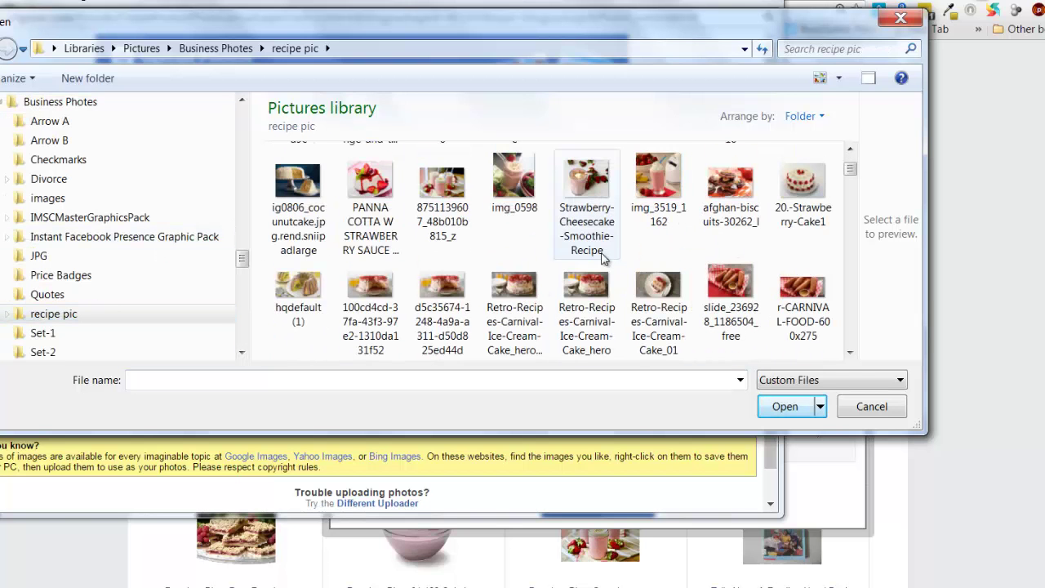
scroll(603, 257, down, 3)
scroll(604, 259, down, 2)
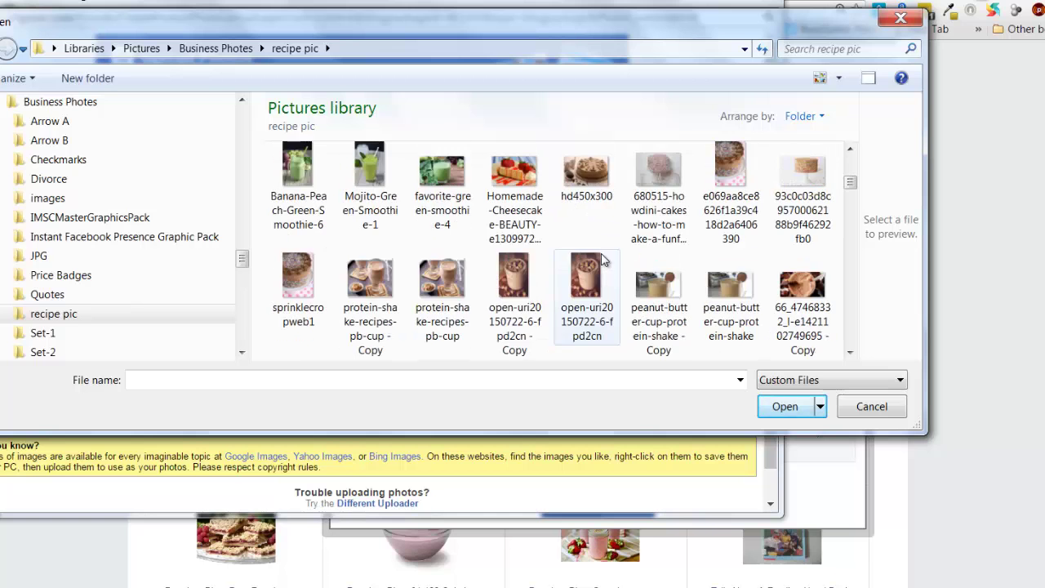
scroll(604, 260, down, 2)
scroll(604, 260, down, 6)
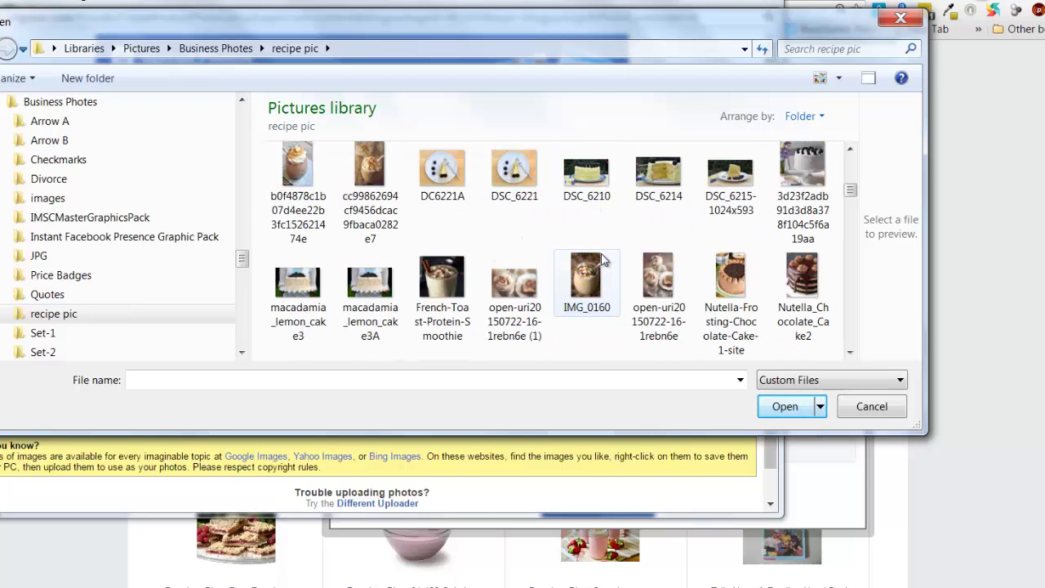
scroll(604, 259, down, 3)
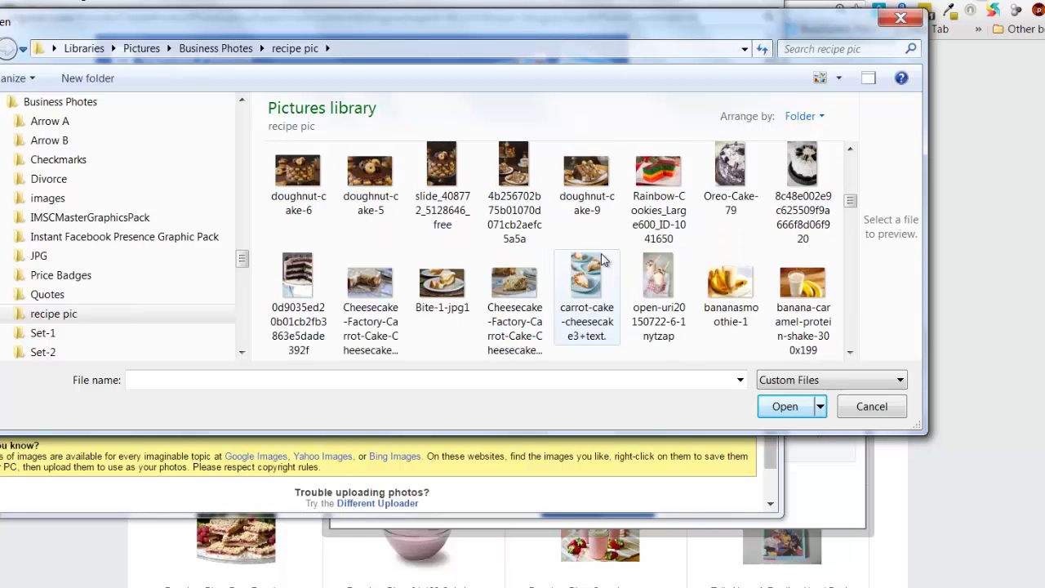
scroll(604, 259, down, 2)
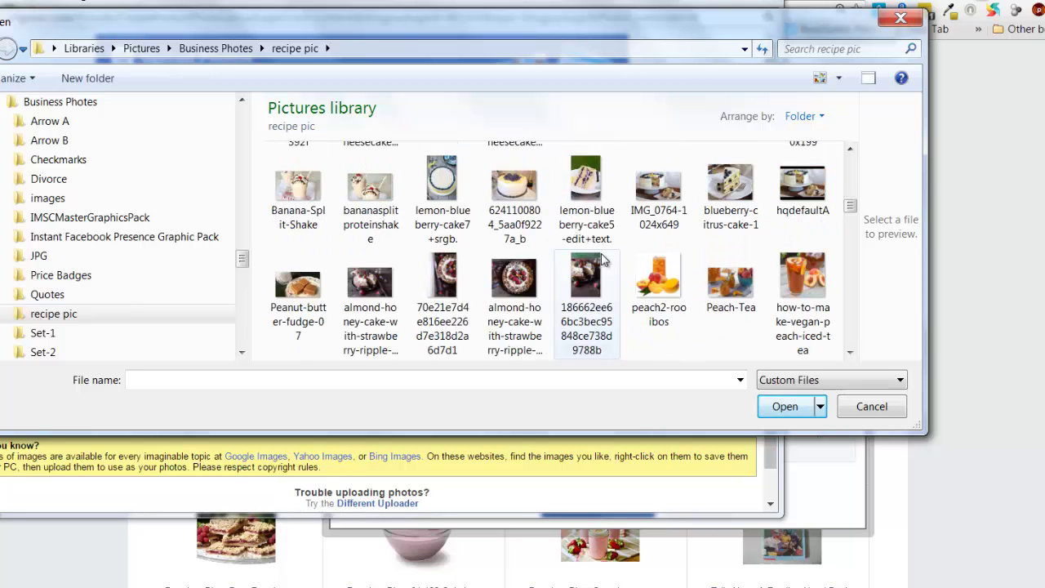
scroll(602, 260, down, 5)
scroll(603, 259, down, 3)
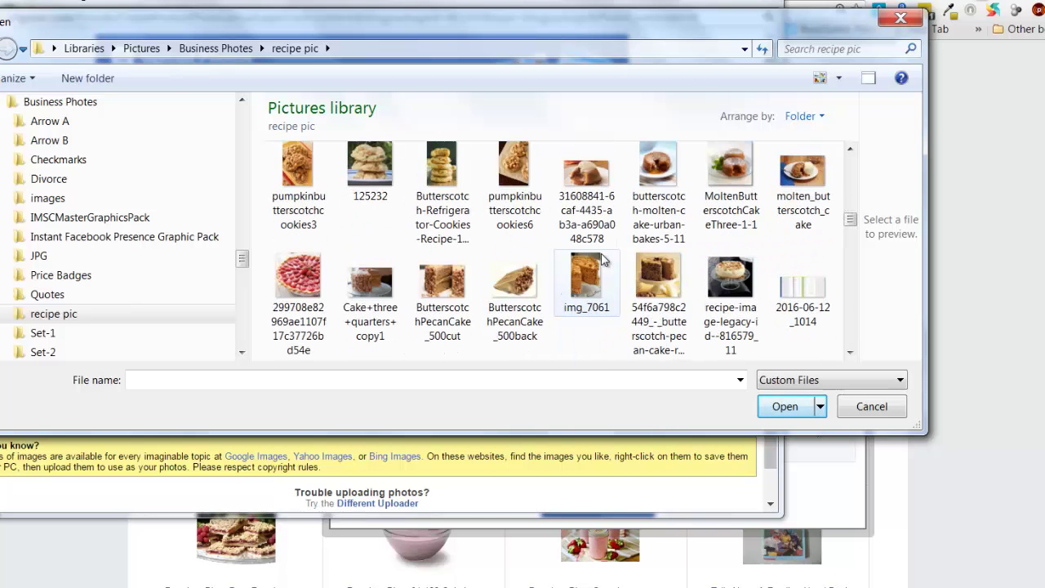
scroll(604, 260, down, 1)
scroll(602, 260, down, 1)
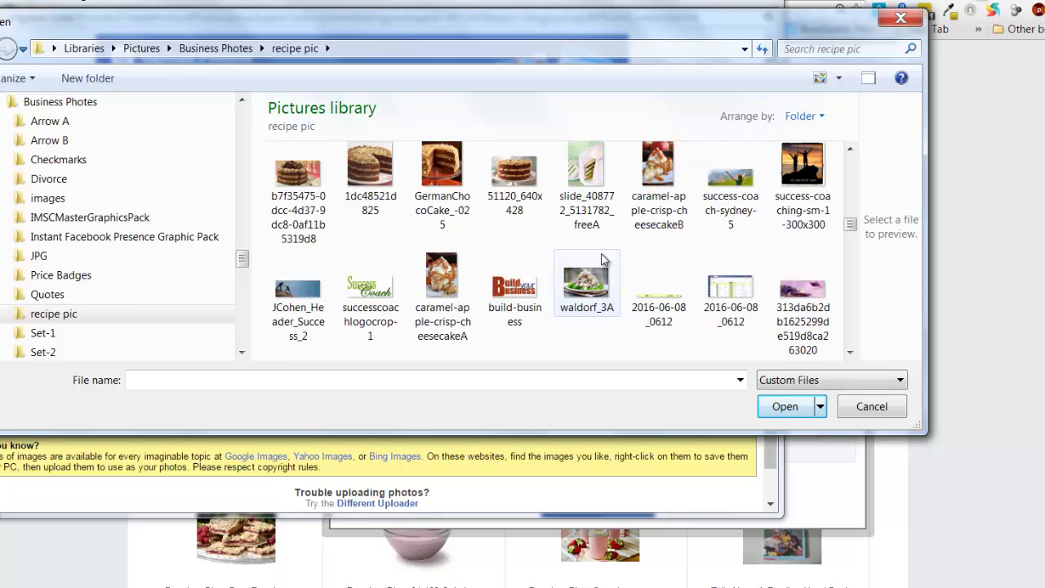
scroll(601, 258, down, 1)
scroll(601, 259, down, 1)
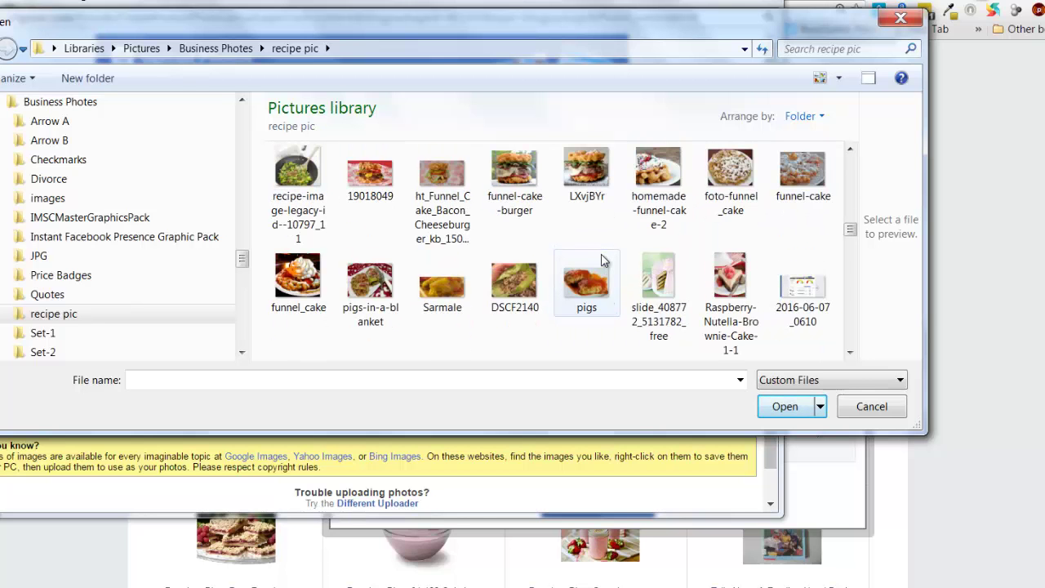
scroll(602, 259, down, 4)
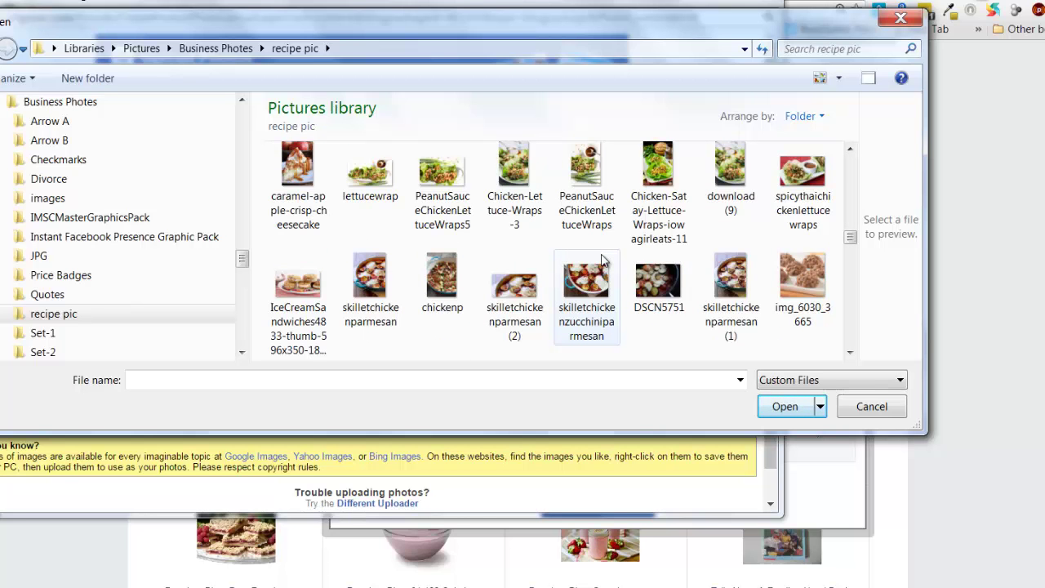
scroll(603, 260, down, 4)
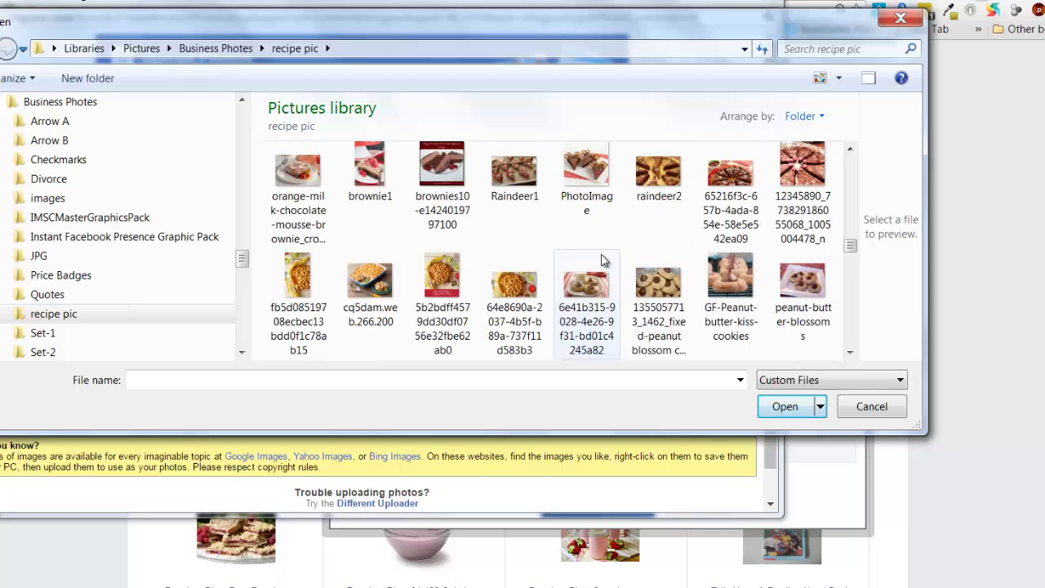
scroll(602, 259, down, 1)
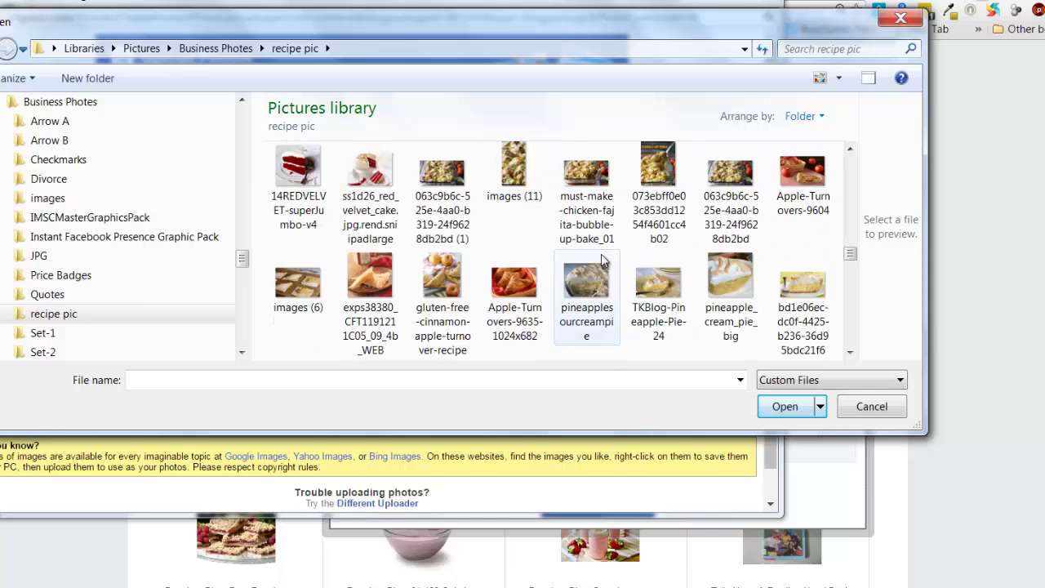
scroll(602, 259, down, 3)
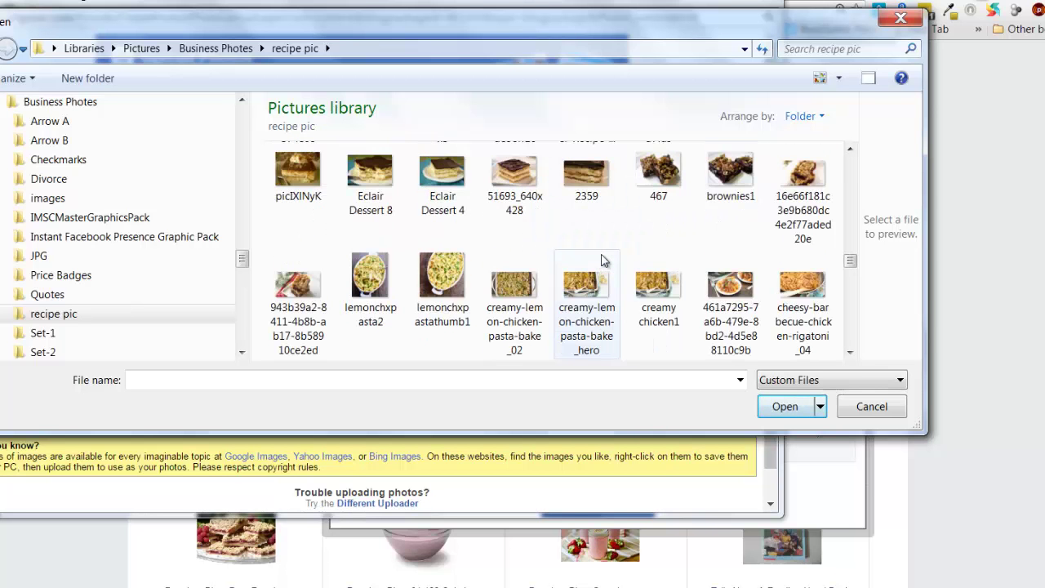
scroll(602, 260, down, 3)
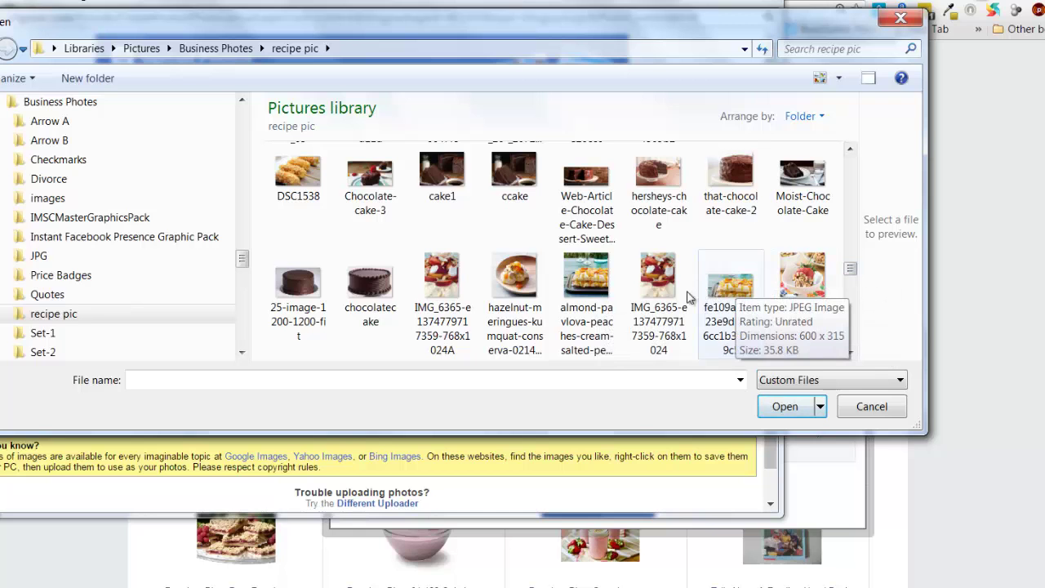
double_click(582, 282)
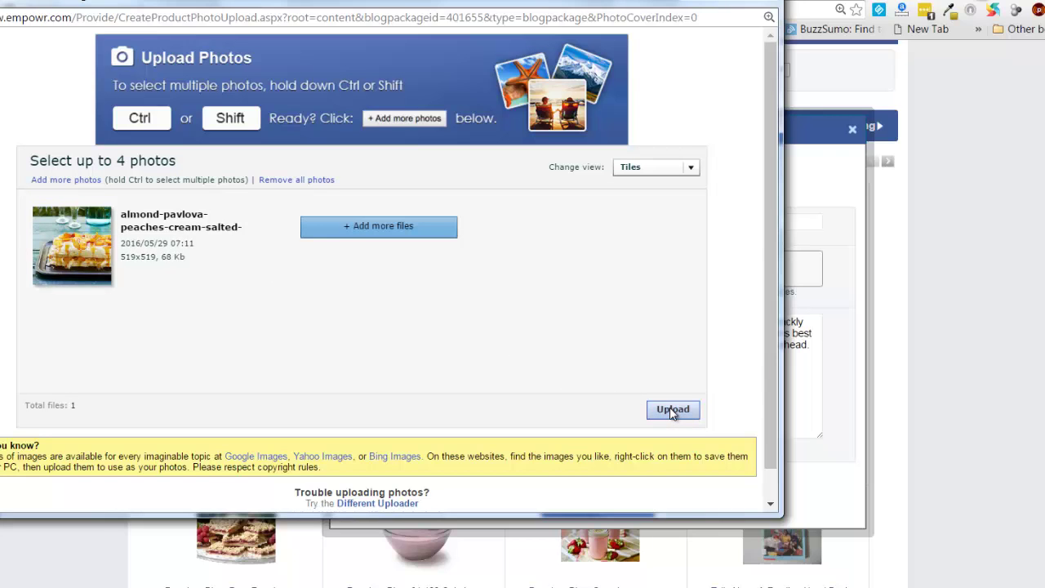
click(671, 412)
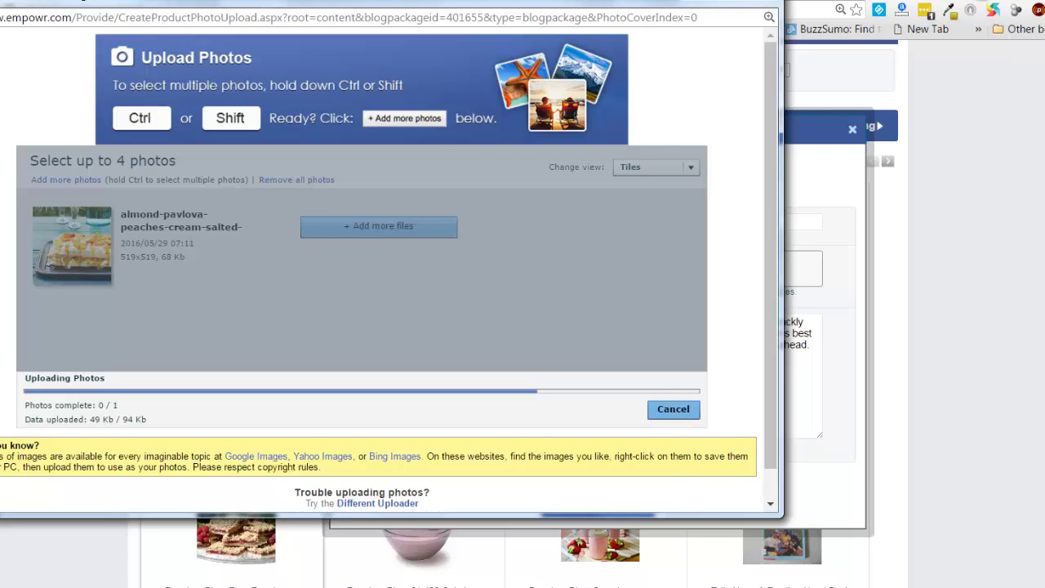
- Switch to Windows Explorer, open the Business Photos folder and bring up the Open with option for the VO6 image
mouse_move(279, 587)
scroll(905, 502, up, 1)
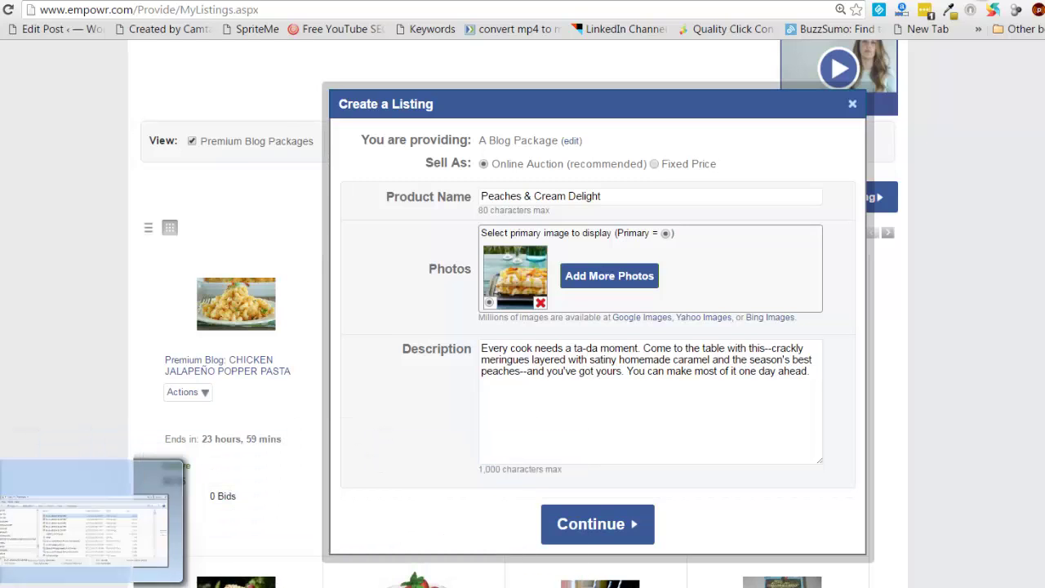
right_click(102, 583)
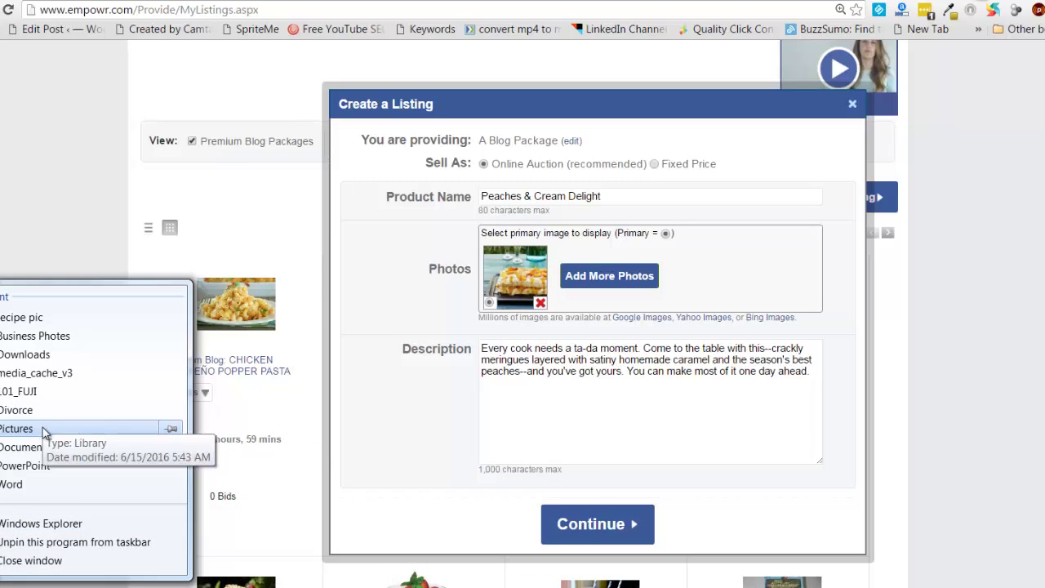
click(261, 515)
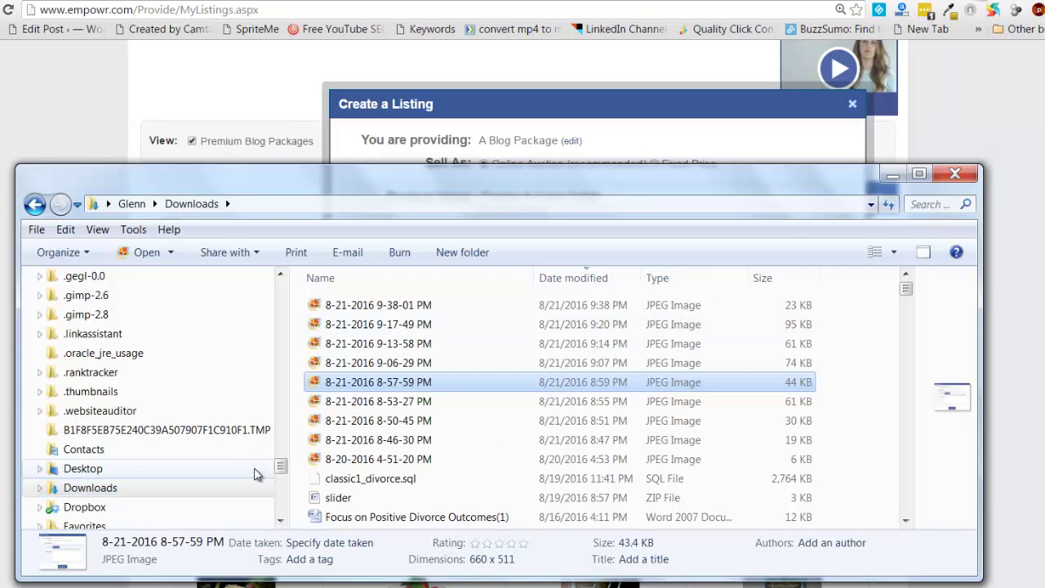
drag(283, 475, 275, 356)
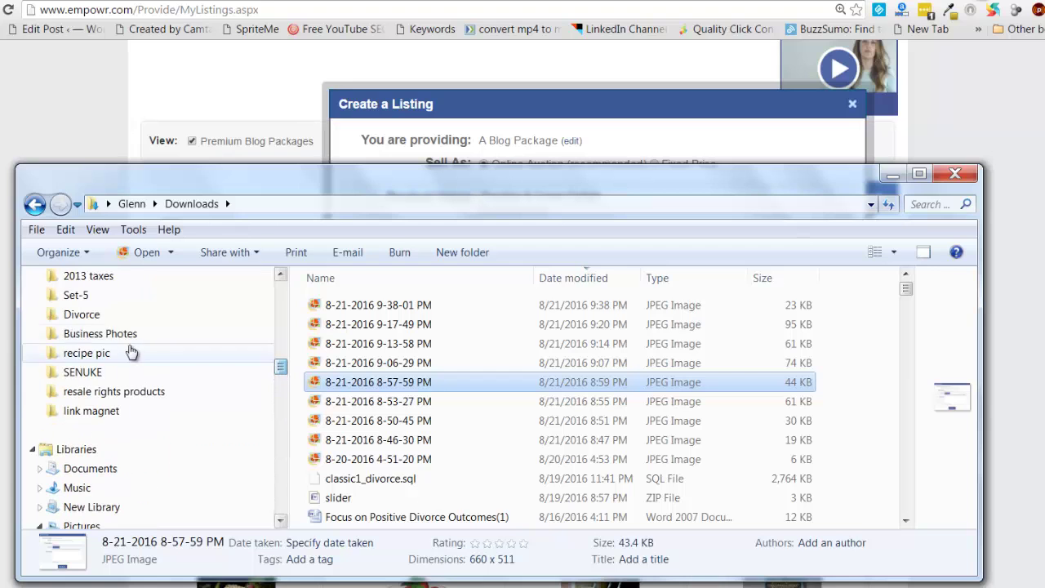
click(129, 335)
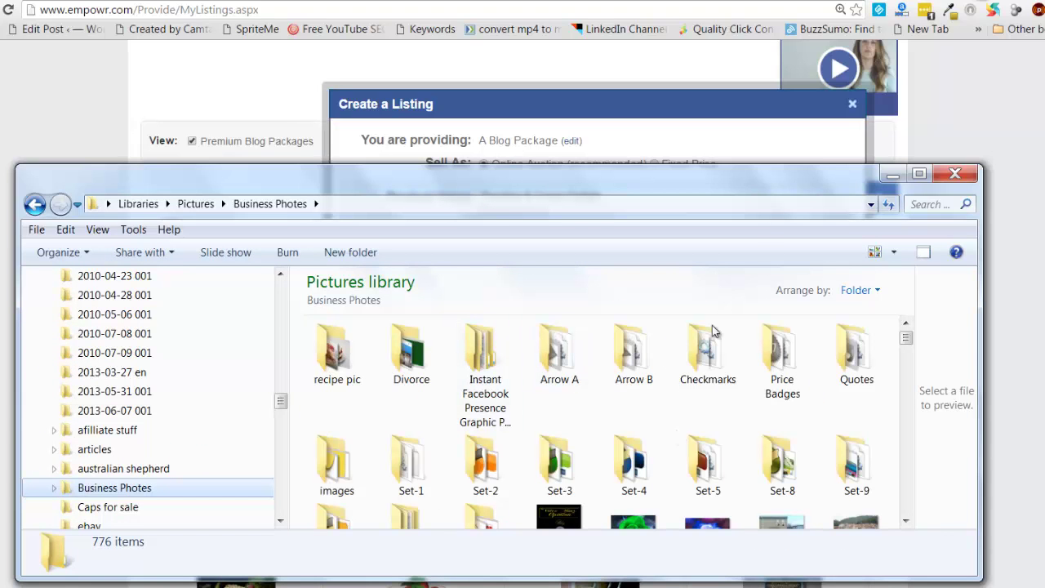
drag(771, 163, 779, 123)
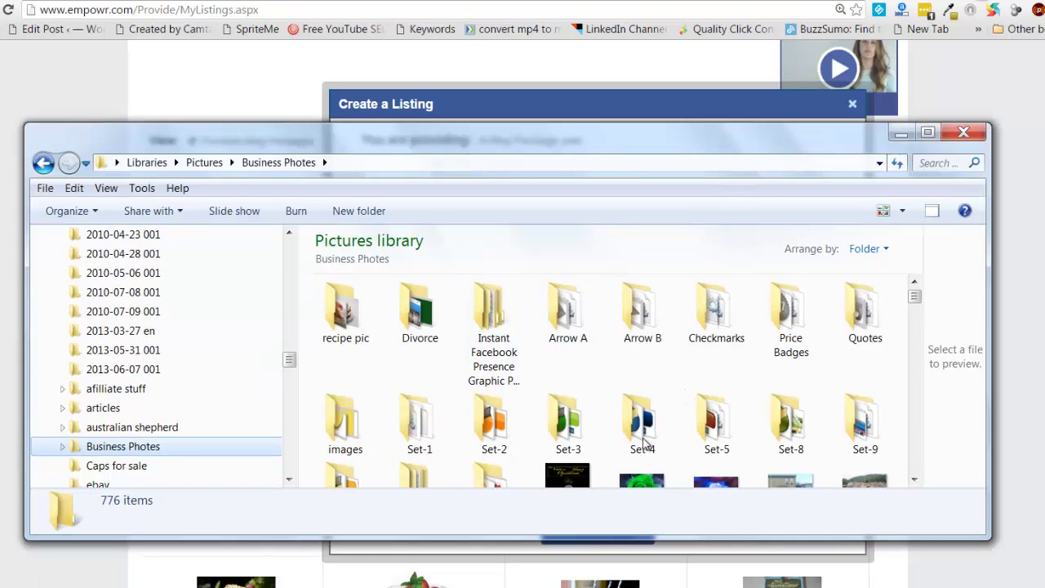
click(568, 475)
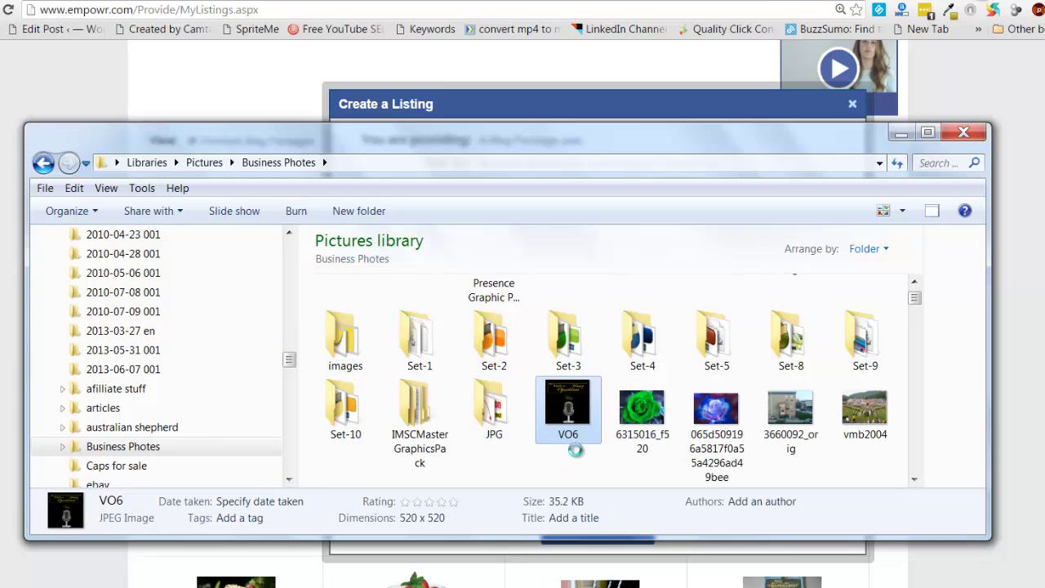
right_click(582, 429)
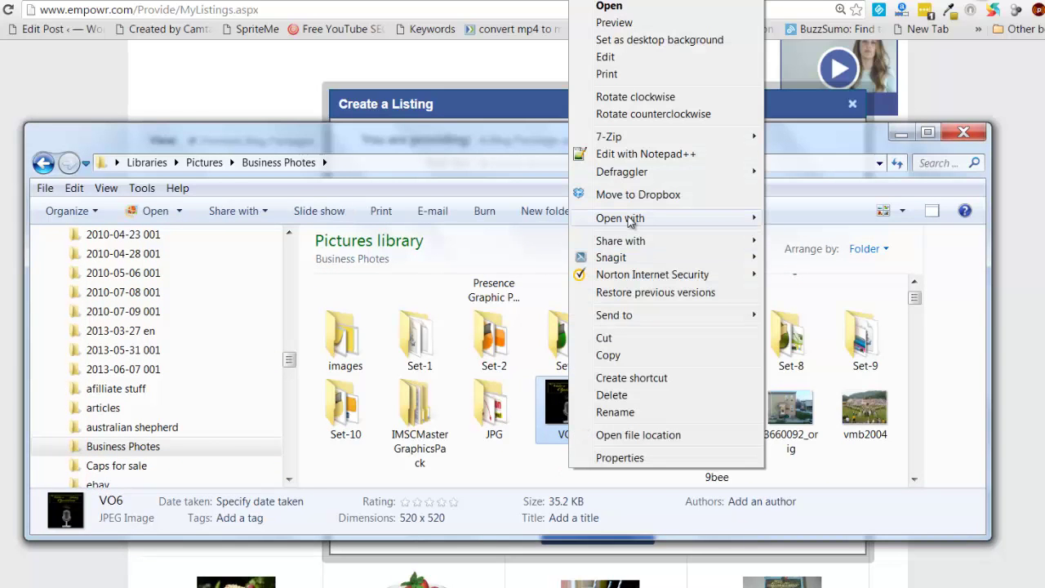
mouse_move(633, 221)
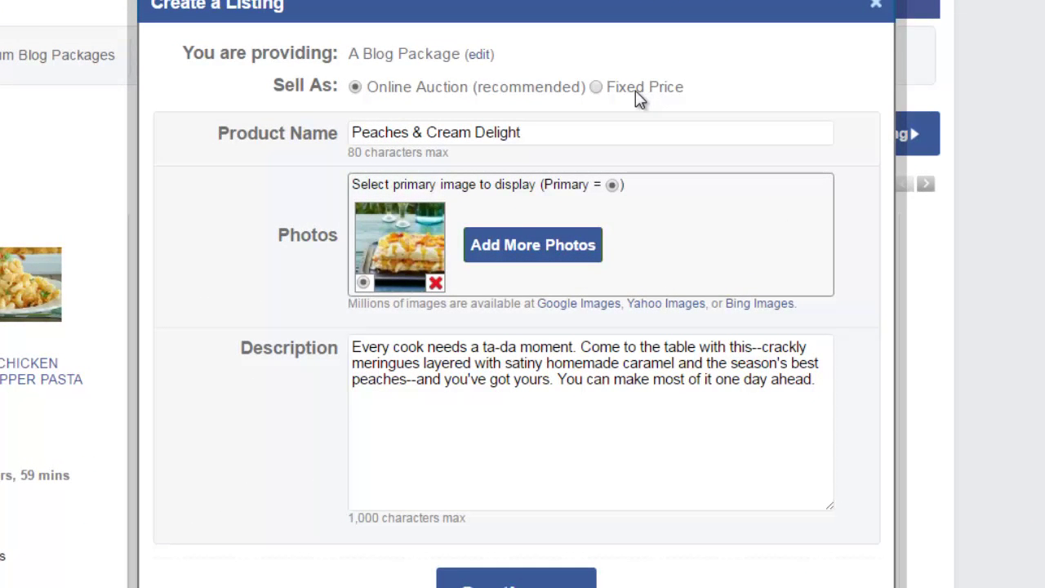
- Set the listing to sell as an Online Auction and continue to its pricing settings
click(597, 87)
click(356, 88)
click(516, 582)
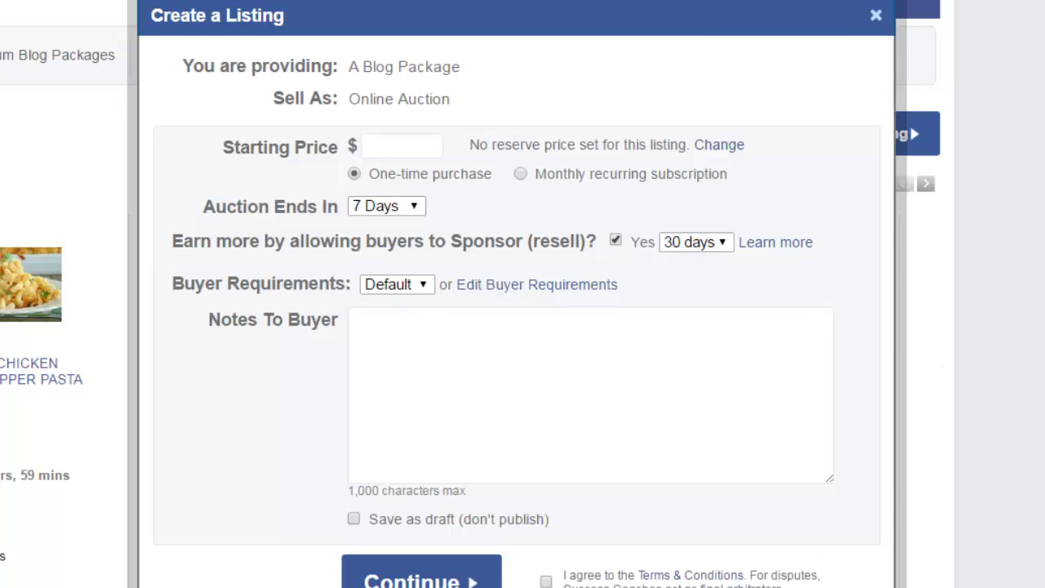
- Set the starting price to $0.06 and have the auction end in 1 Day
click(388, 150)
text(.06)
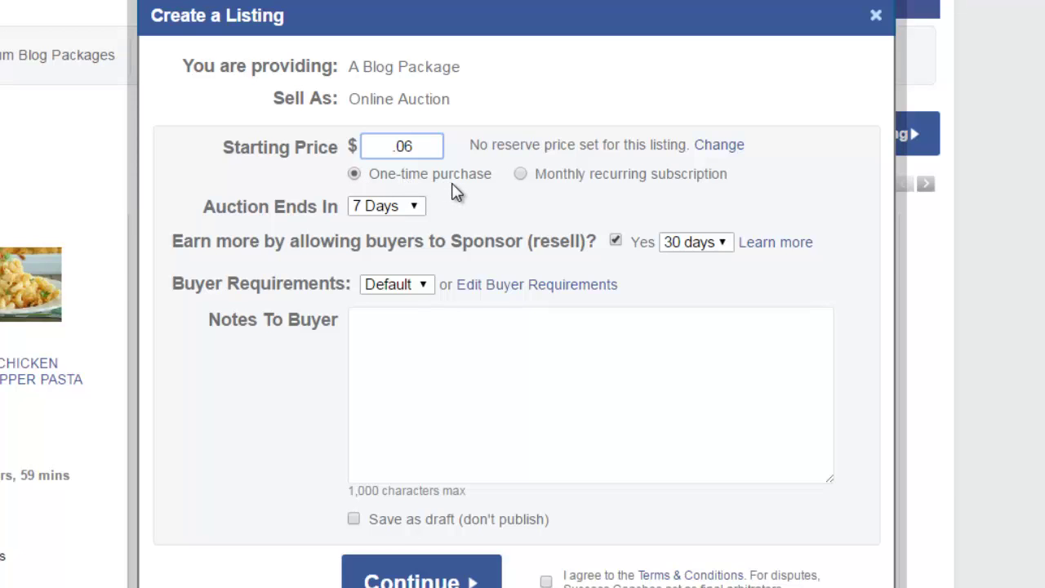
click(415, 207)
click(382, 292)
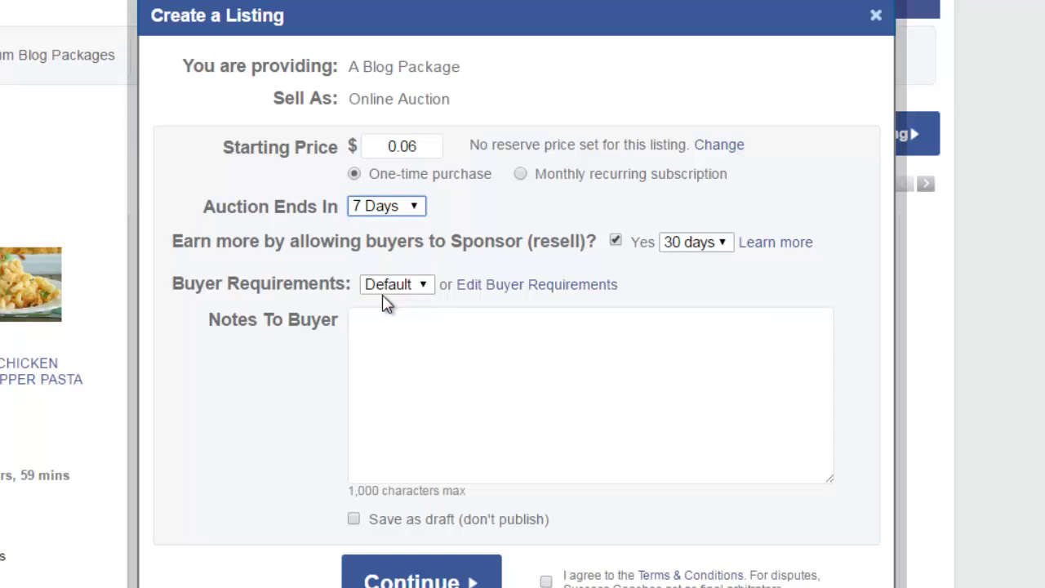
key(Down)
click(418, 206)
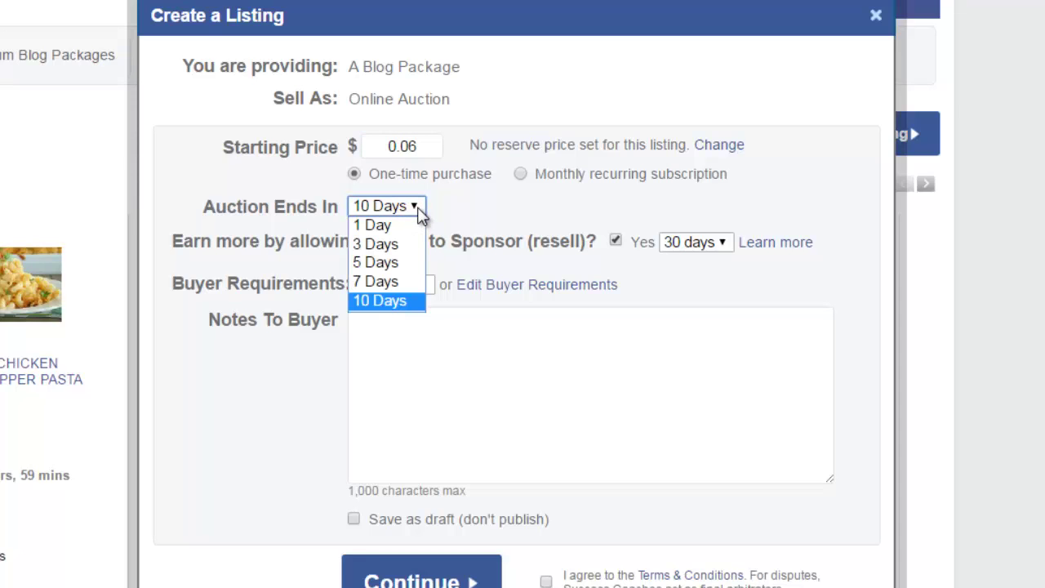
click(384, 225)
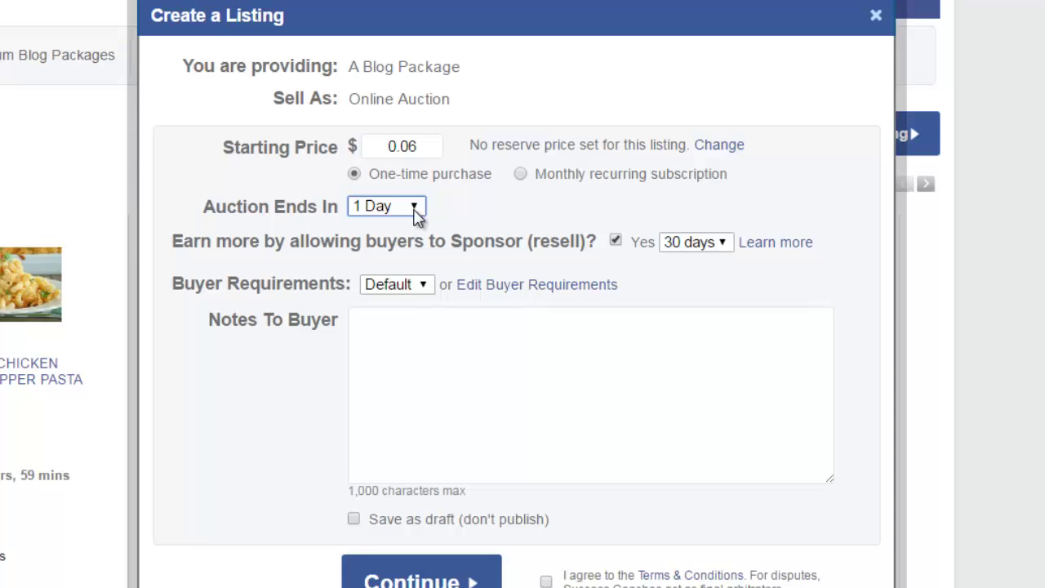
- Set the period for which buyers may sponsor (resell) the listing to 60 days
click(726, 241)
drag(726, 348, 731, 581)
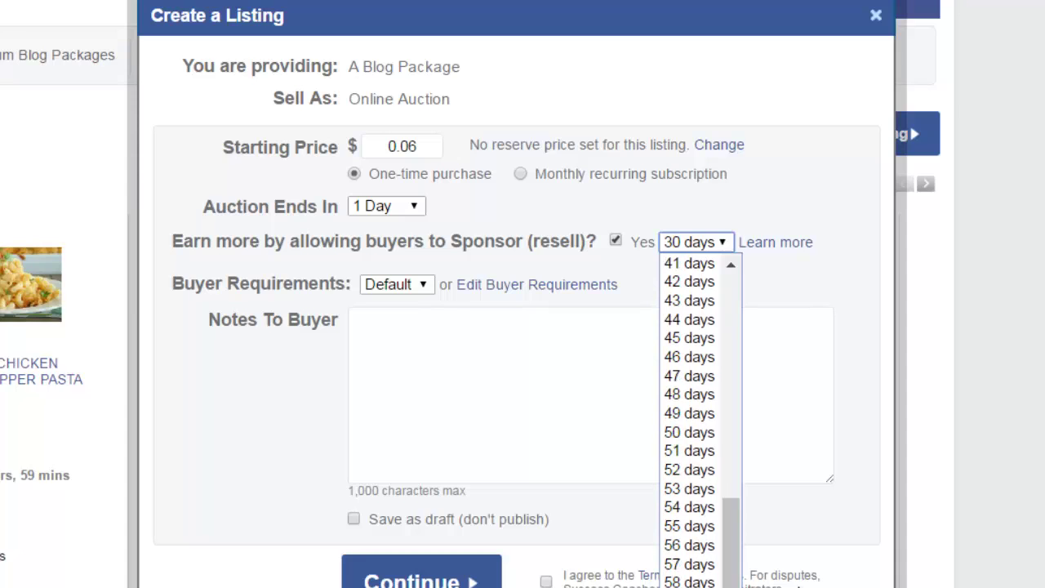
click(942, 494)
key(End)
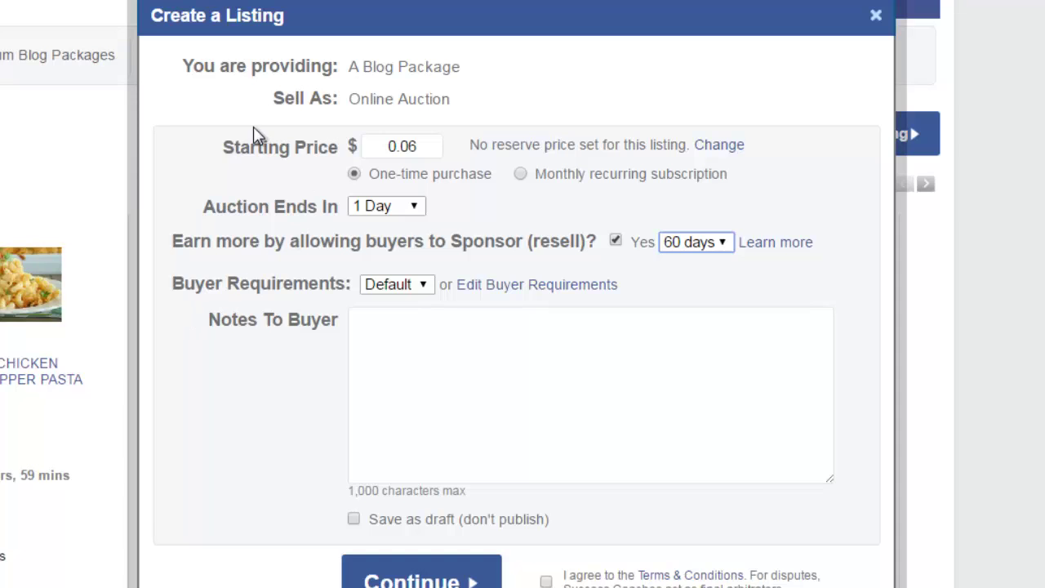
- Copy the buyer thank-you message starting "Hi I wanted to personally say thanks" from Empowr.txt in Notepad++ into the listing's Notes To Buyer
scroll(253, 127, down, 1)
scroll(317, 241, down, 1)
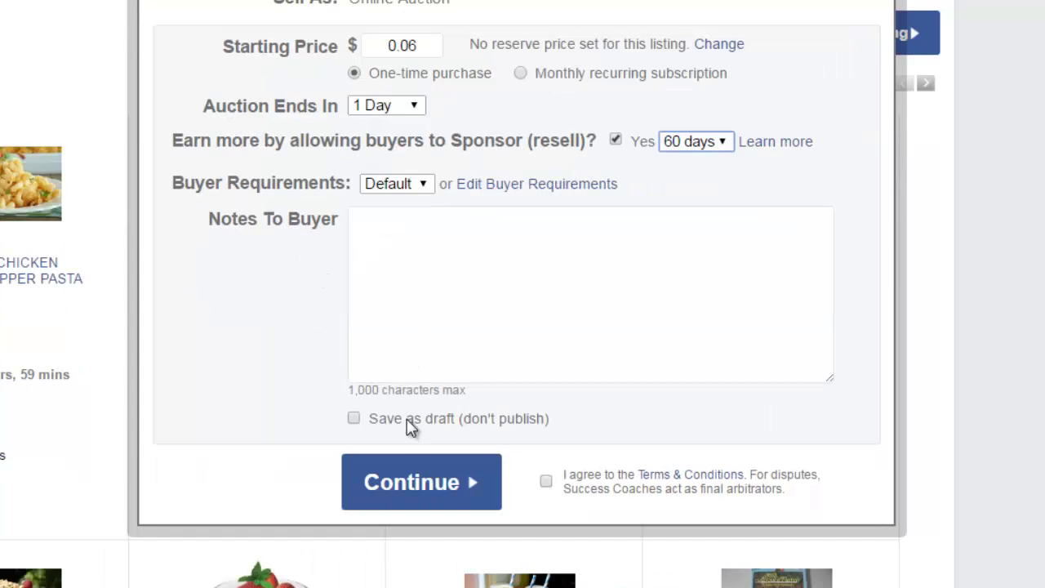
click(419, 587)
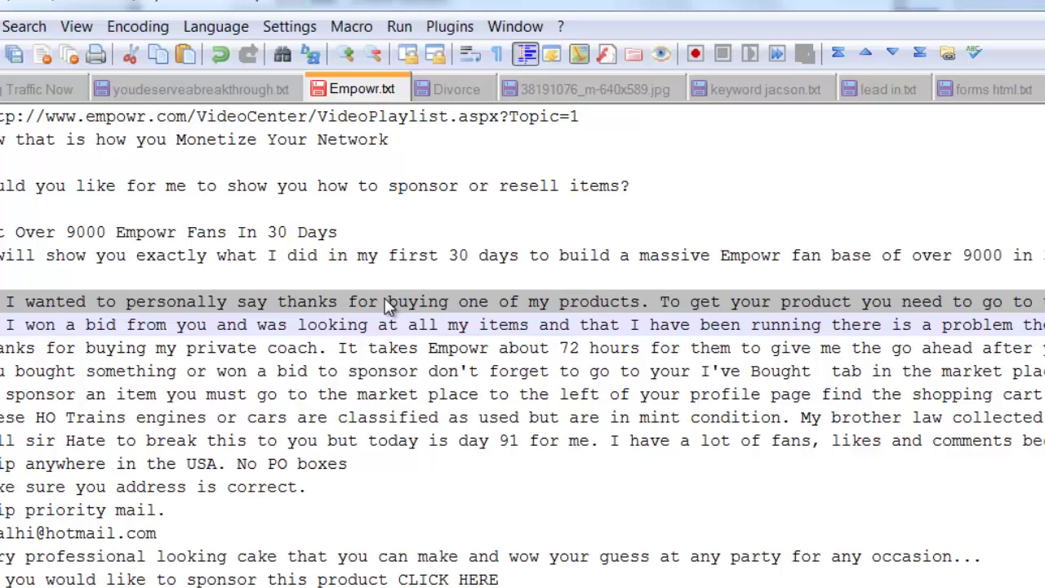
right_click(383, 299)
click(437, 336)
key(alt+Tab)
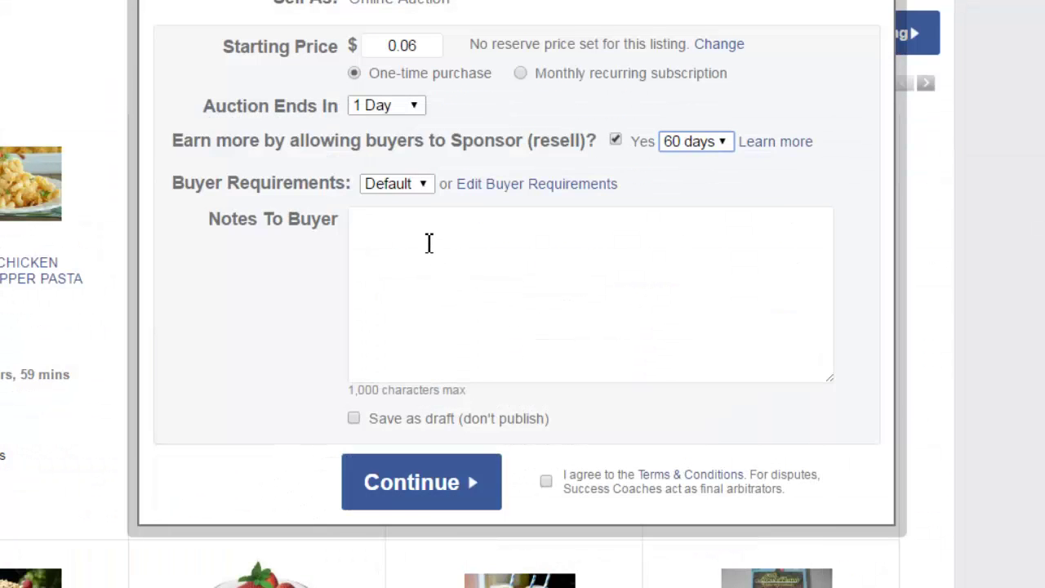
click(427, 243)
right_click(427, 243)
click(475, 379)
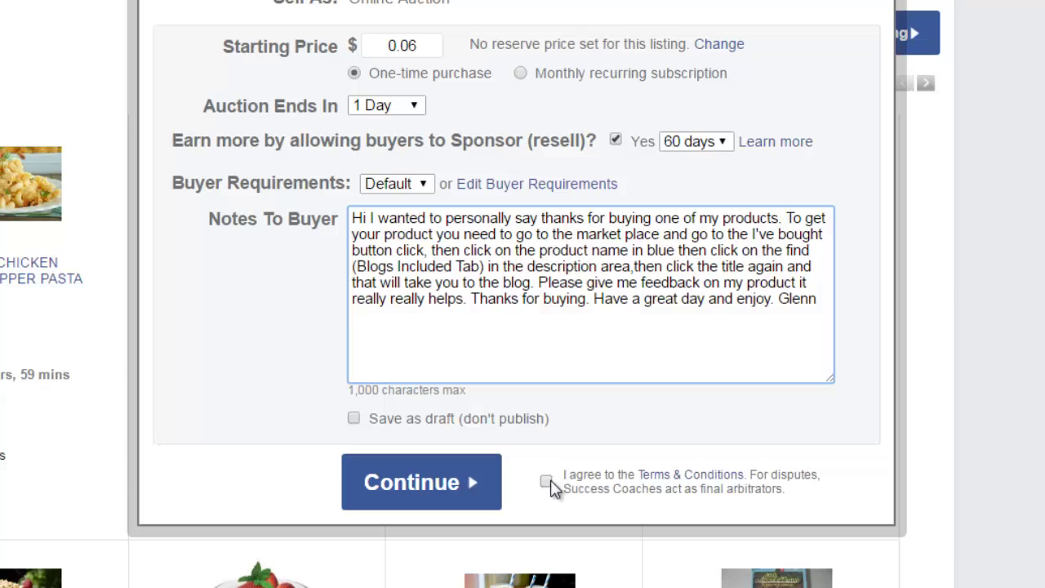
- Agree to the Terms & Conditions, submit the Peaches & Cream Delight listing for approval and dismiss the submission notice
click(546, 481)
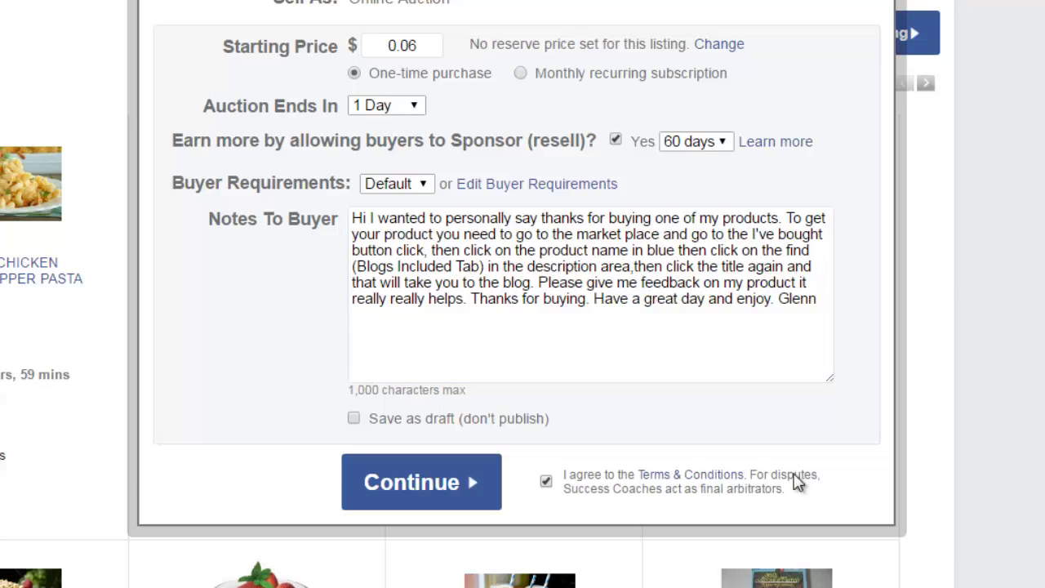
click(441, 496)
click(434, 480)
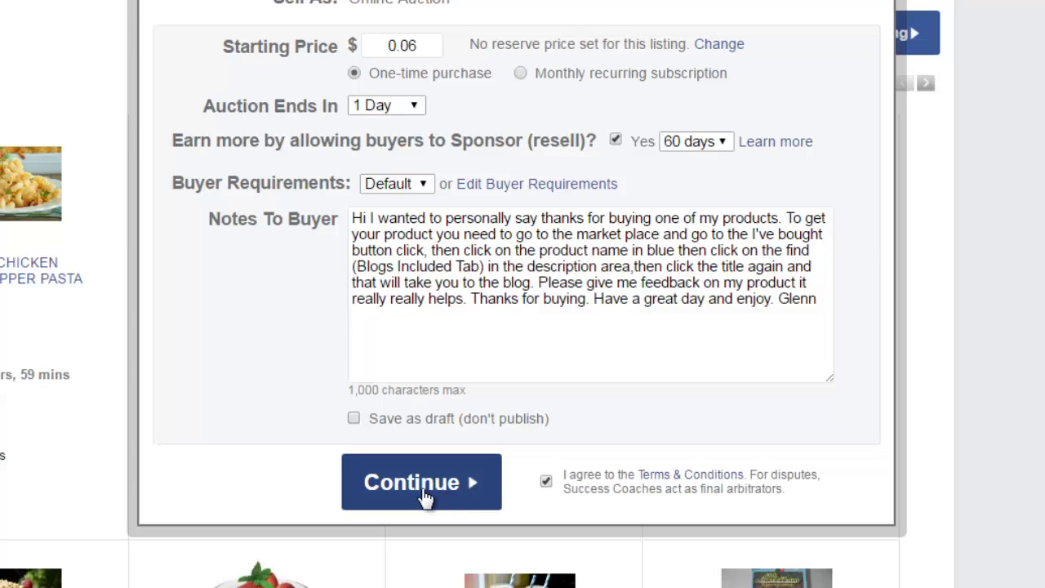
click(439, 481)
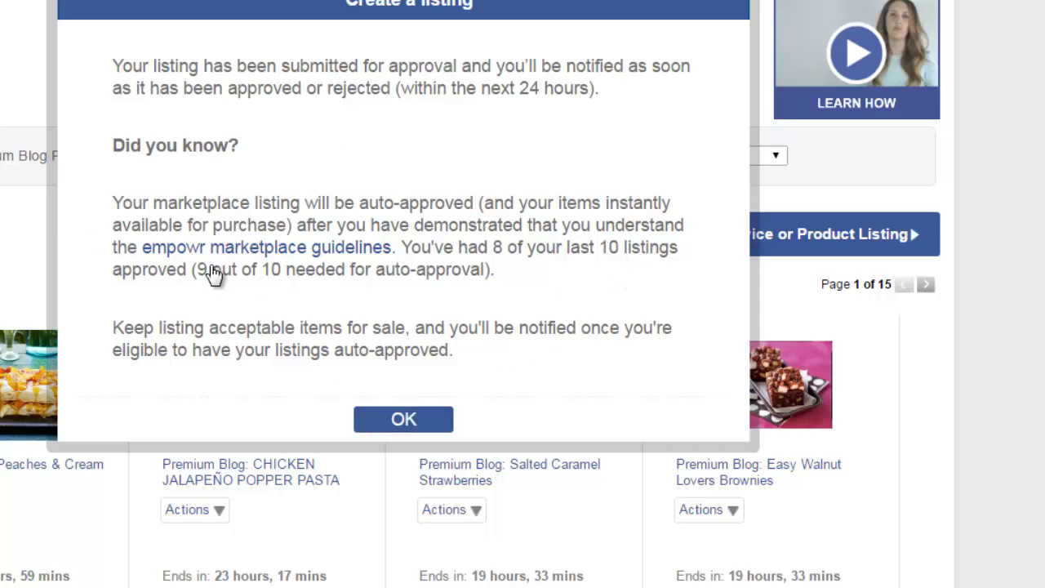
click(414, 427)
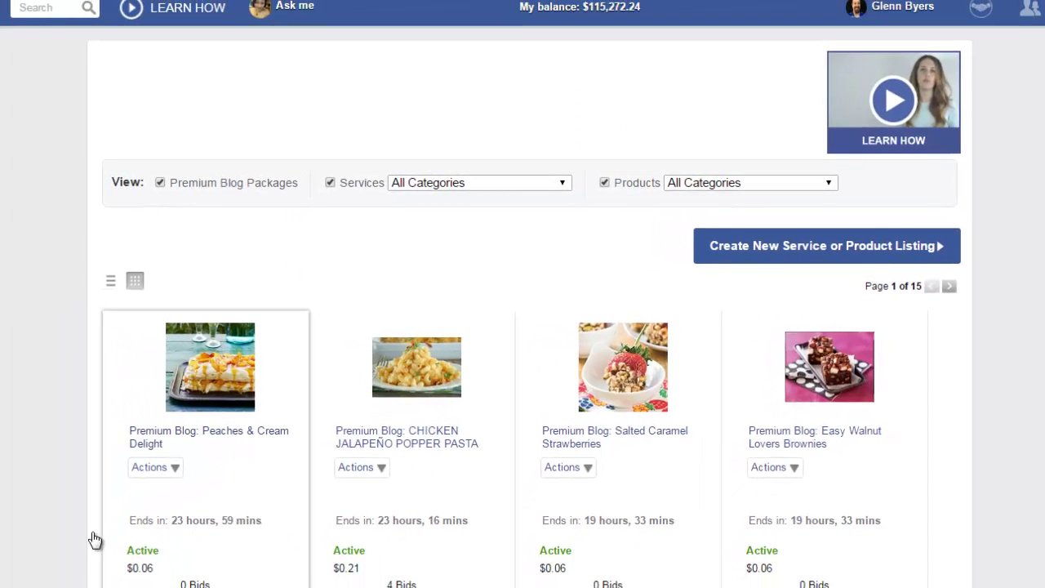
- Look through the first page of marketplace listings, examining each item's status, price, bids and remaining auction time
scroll(345, 566, down, 2)
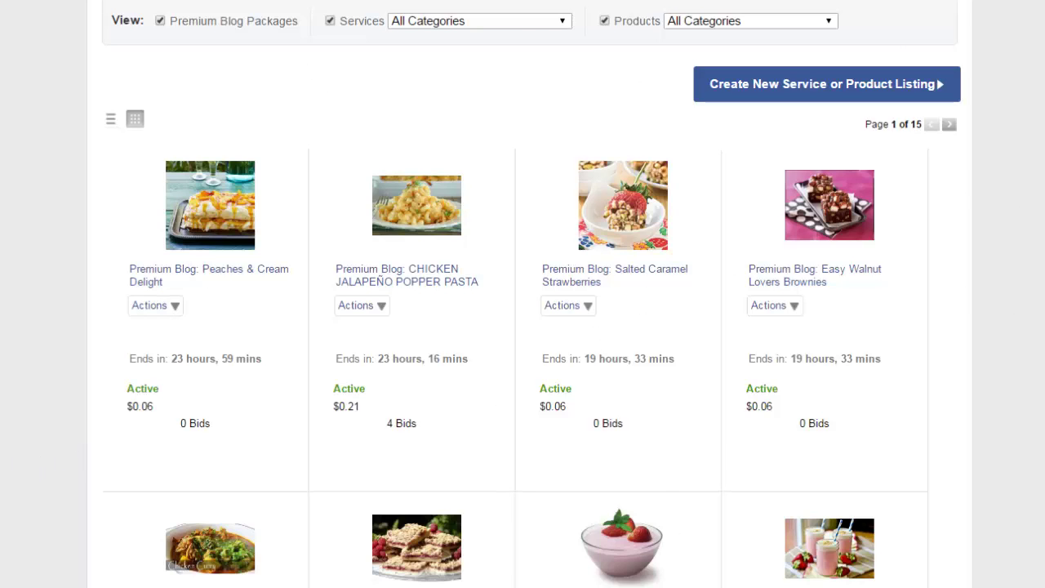
mouse_move(2, 294)
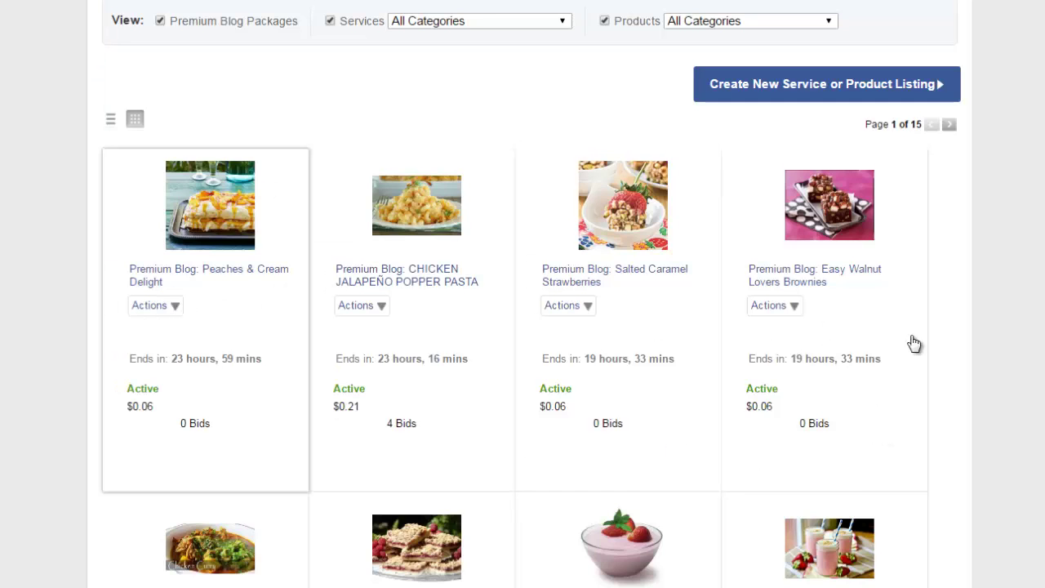
scroll(251, 406, down, 4)
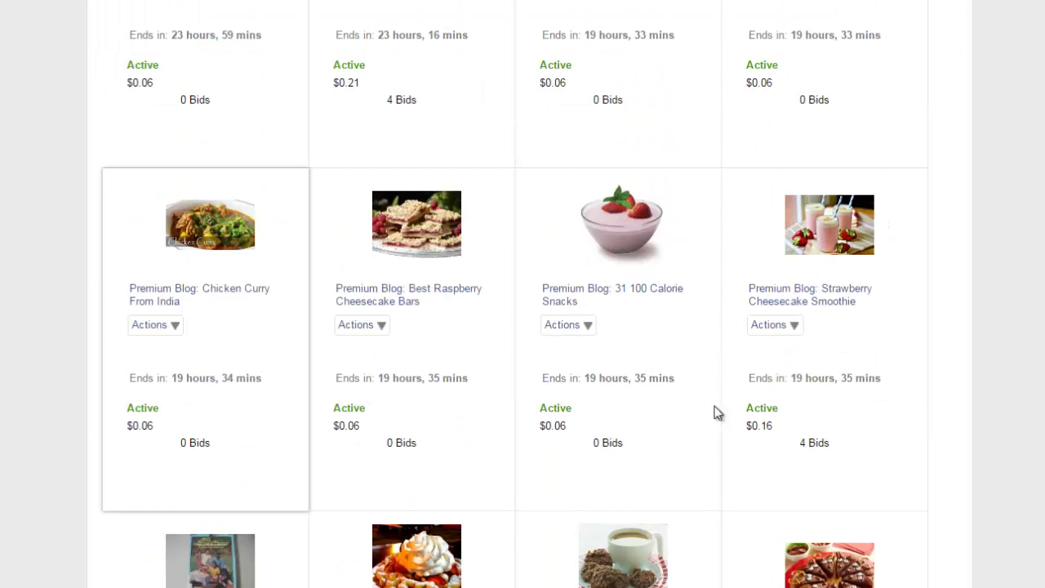
scroll(233, 449, down, 10)
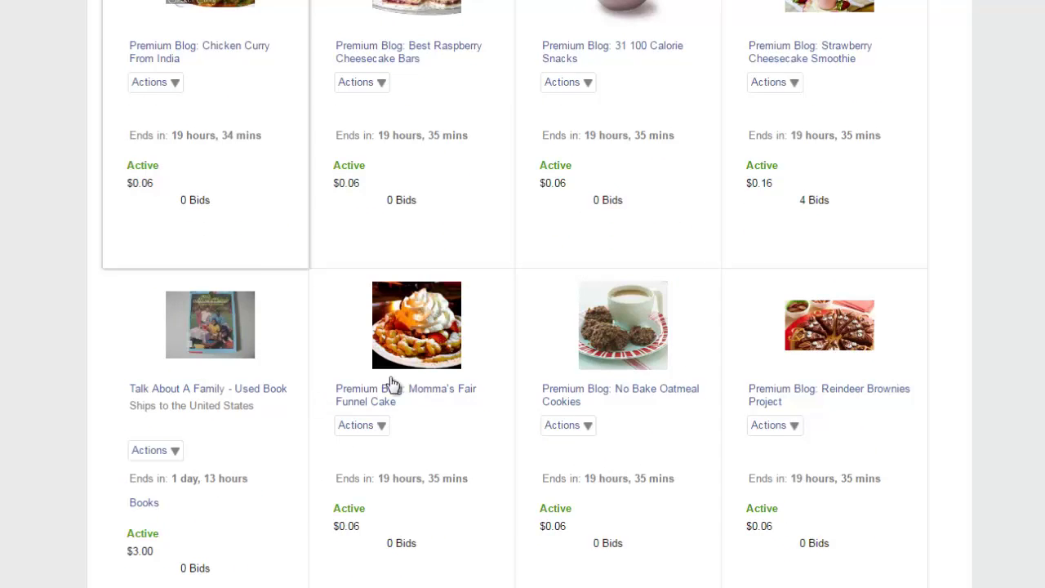
scroll(721, 318, up, 3)
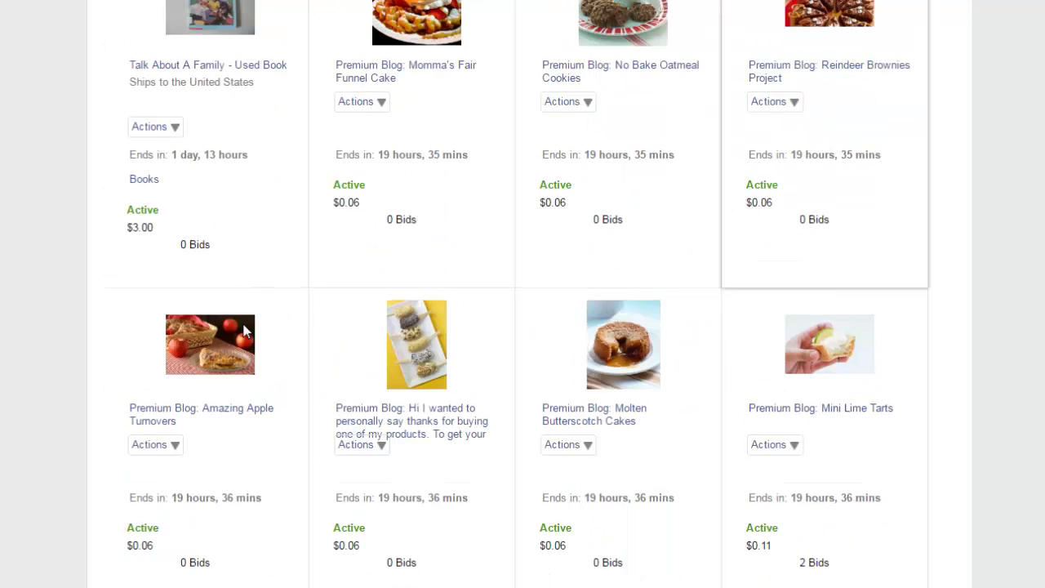
scroll(245, 331, down, 1)
scroll(245, 330, down, 3)
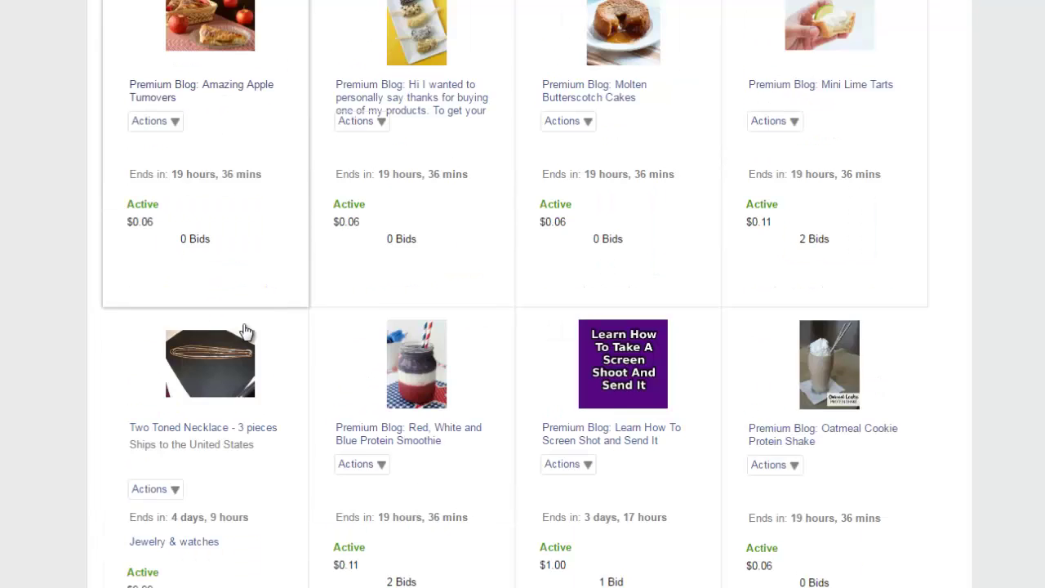
scroll(245, 330, up, 3)
scroll(245, 332, down, 3)
scroll(246, 332, down, 1)
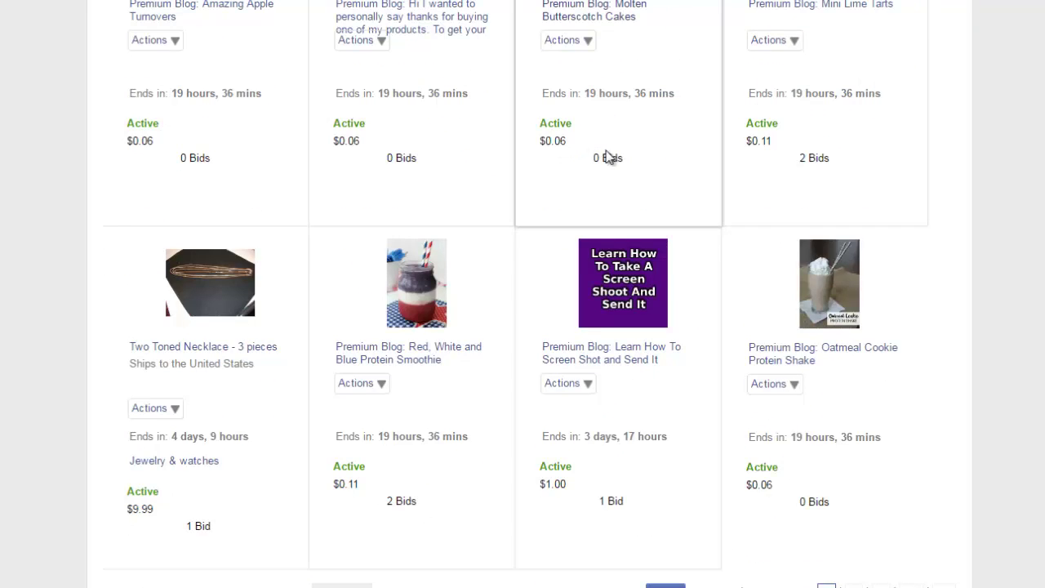
scroll(689, 346, up, 1)
scroll(702, 414, up, 1)
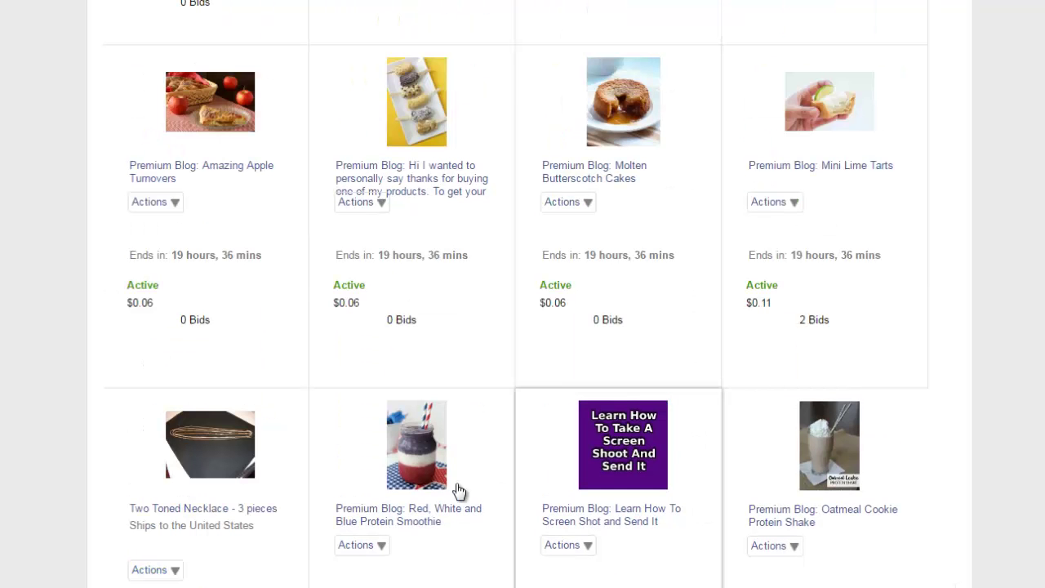
scroll(653, 233, down, 3)
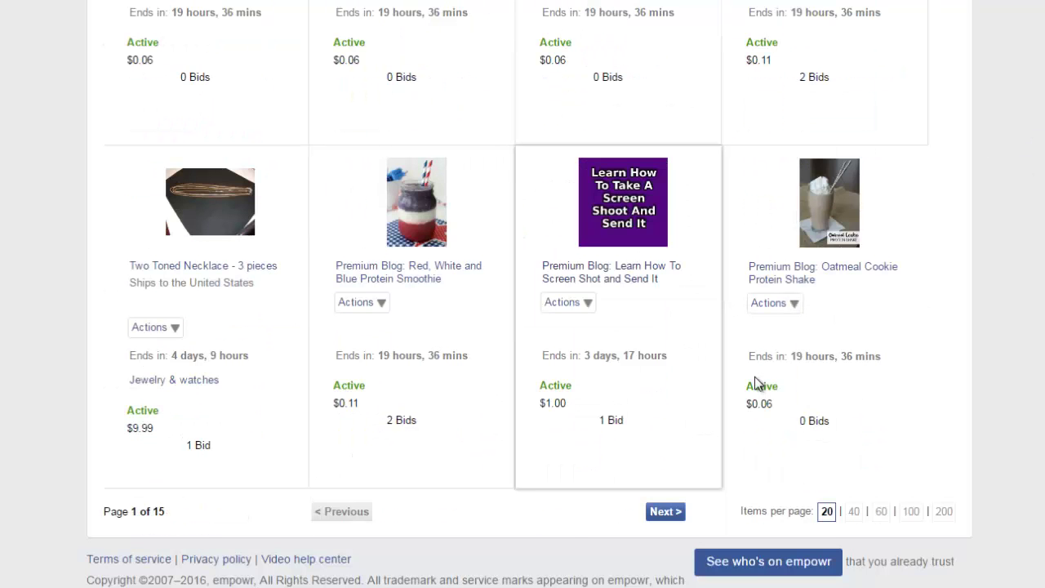
scroll(754, 380, down, 2)
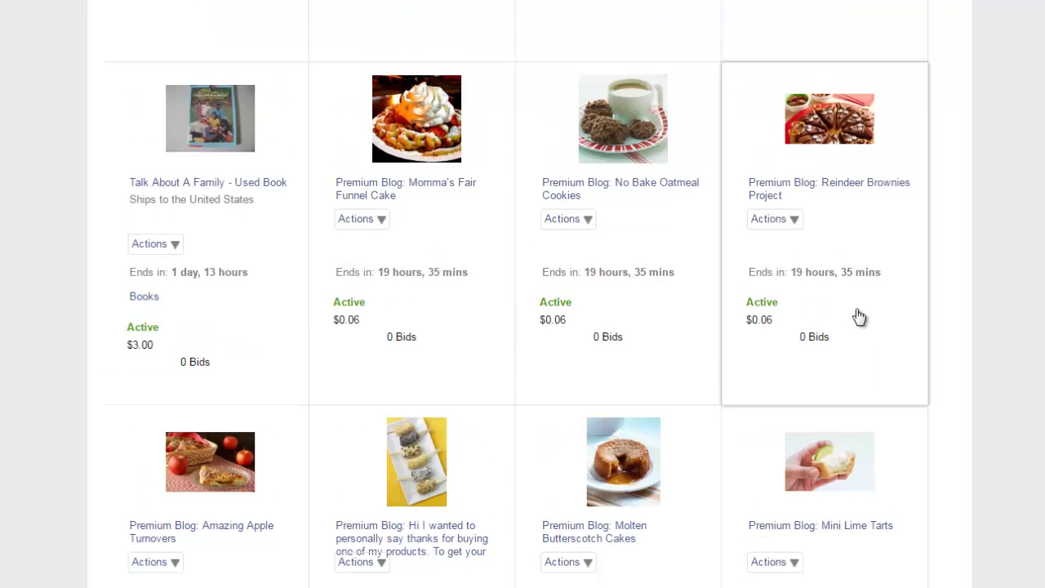
scroll(858, 317, up, 5)
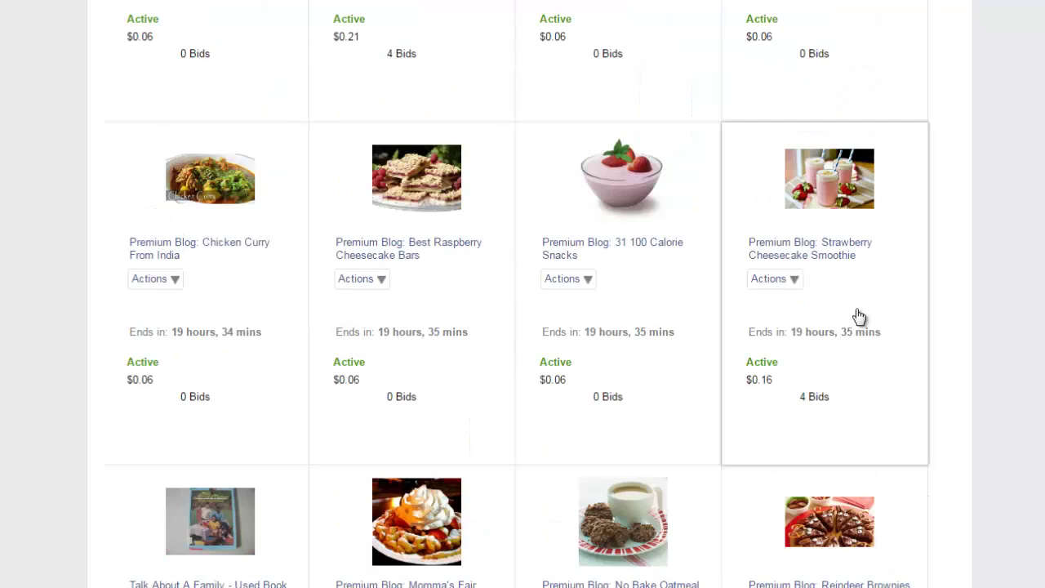